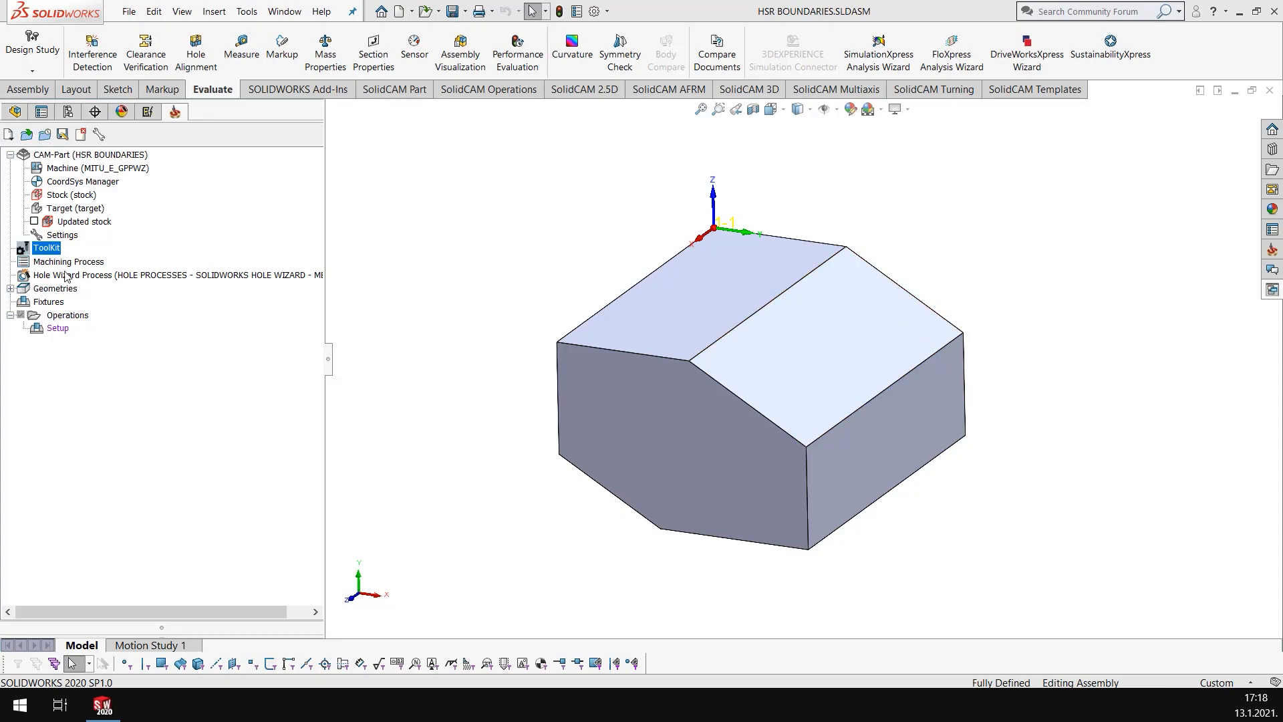
- Add a Turbo 3D HSR milling operation to the CAM-Part's operations
right_click(63, 316)
mouse_move(200, 248)
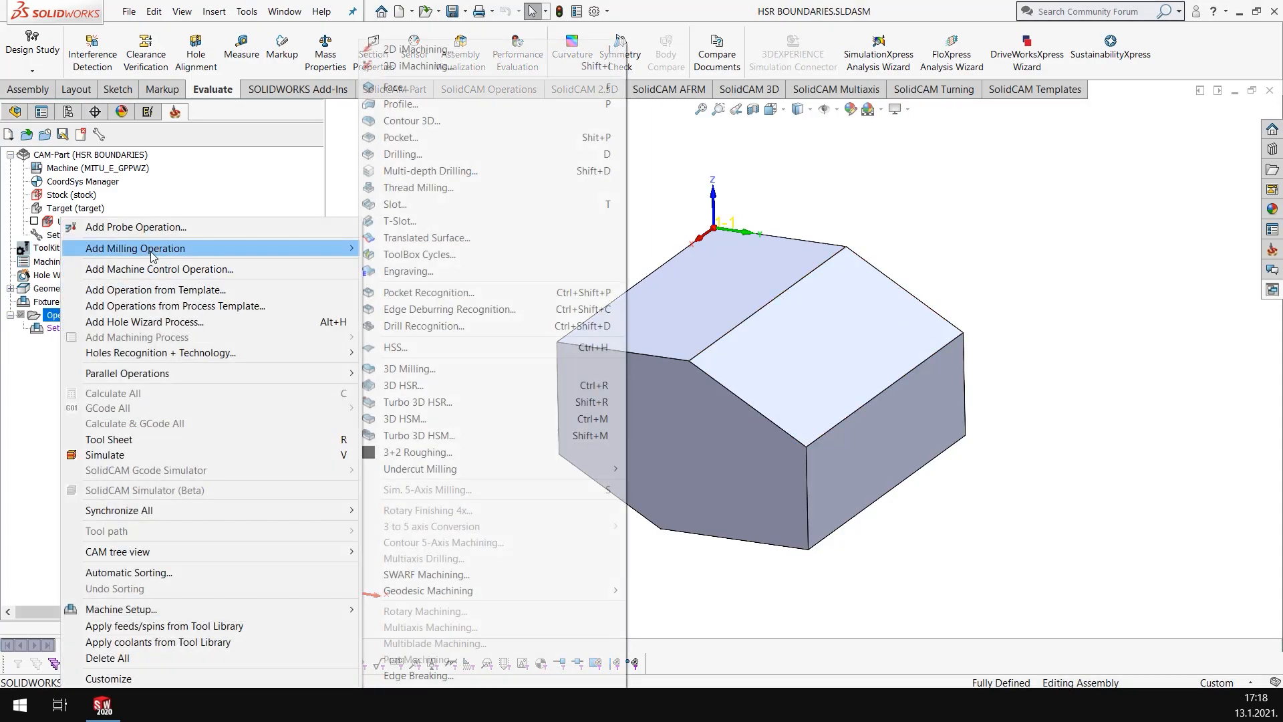
click(436, 402)
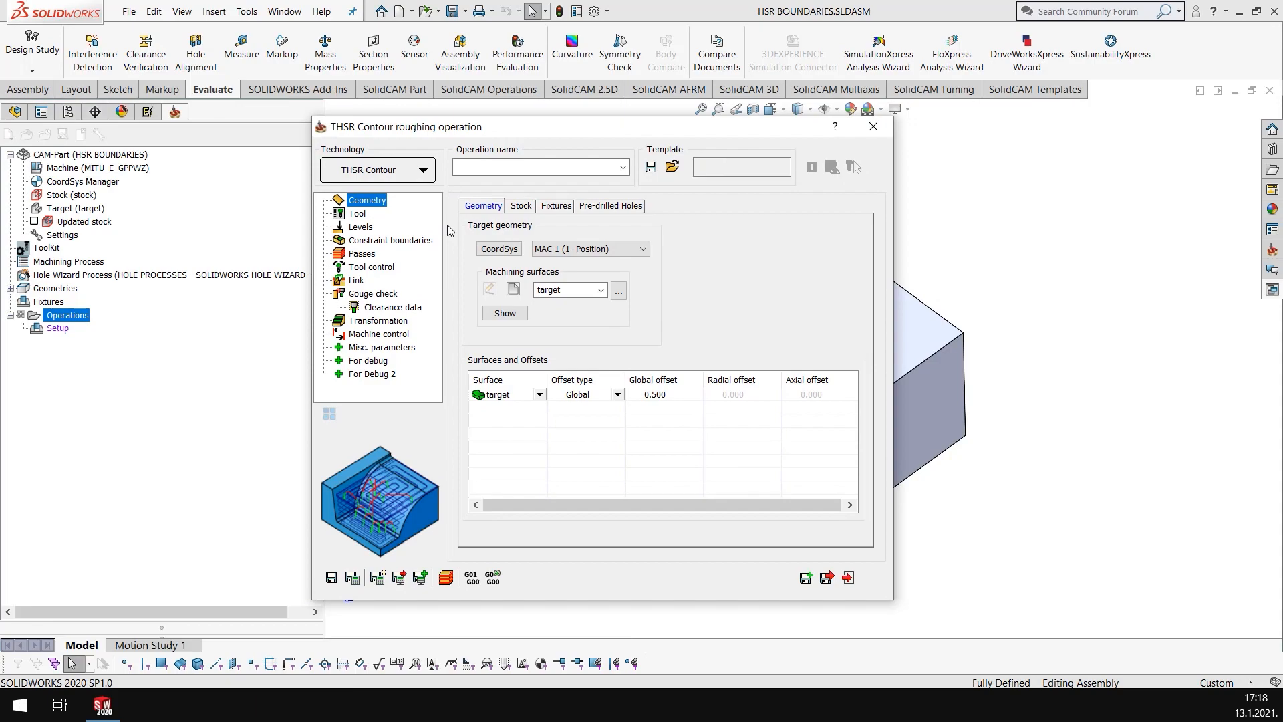
- Assign the 12 mm ball nose mill, tool 1, to the contour roughing operation
click(361, 214)
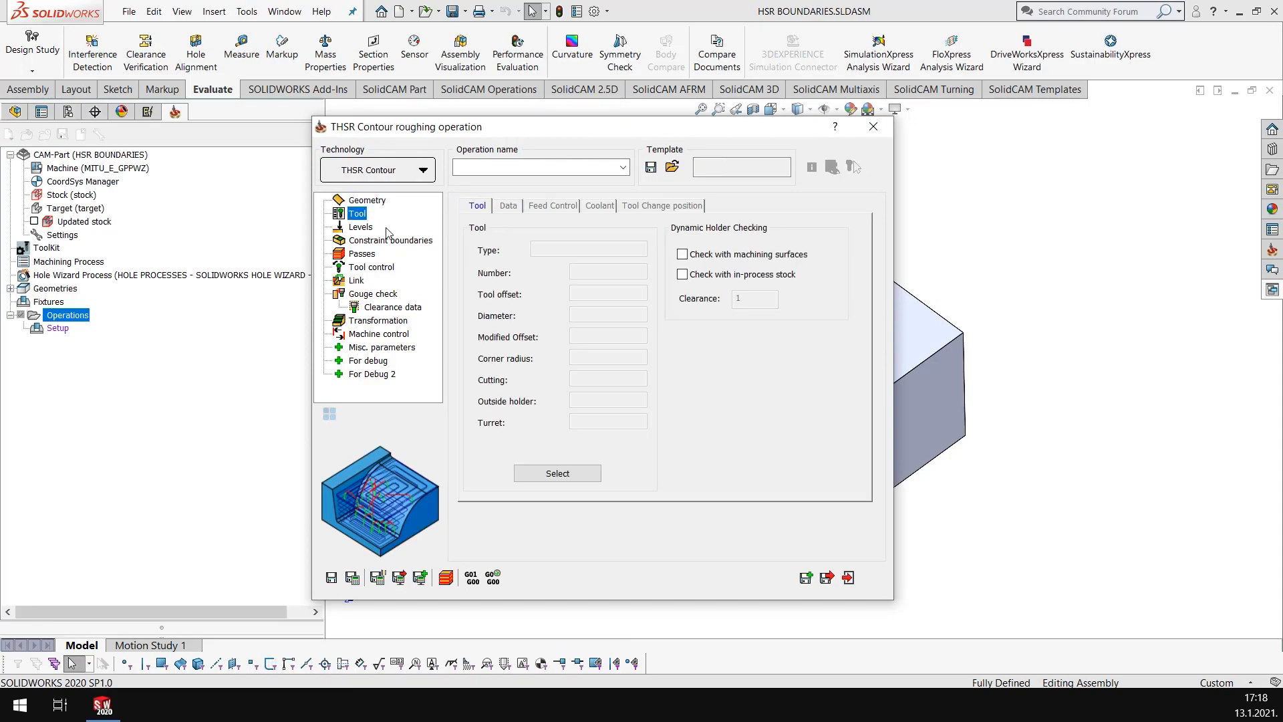
click(545, 476)
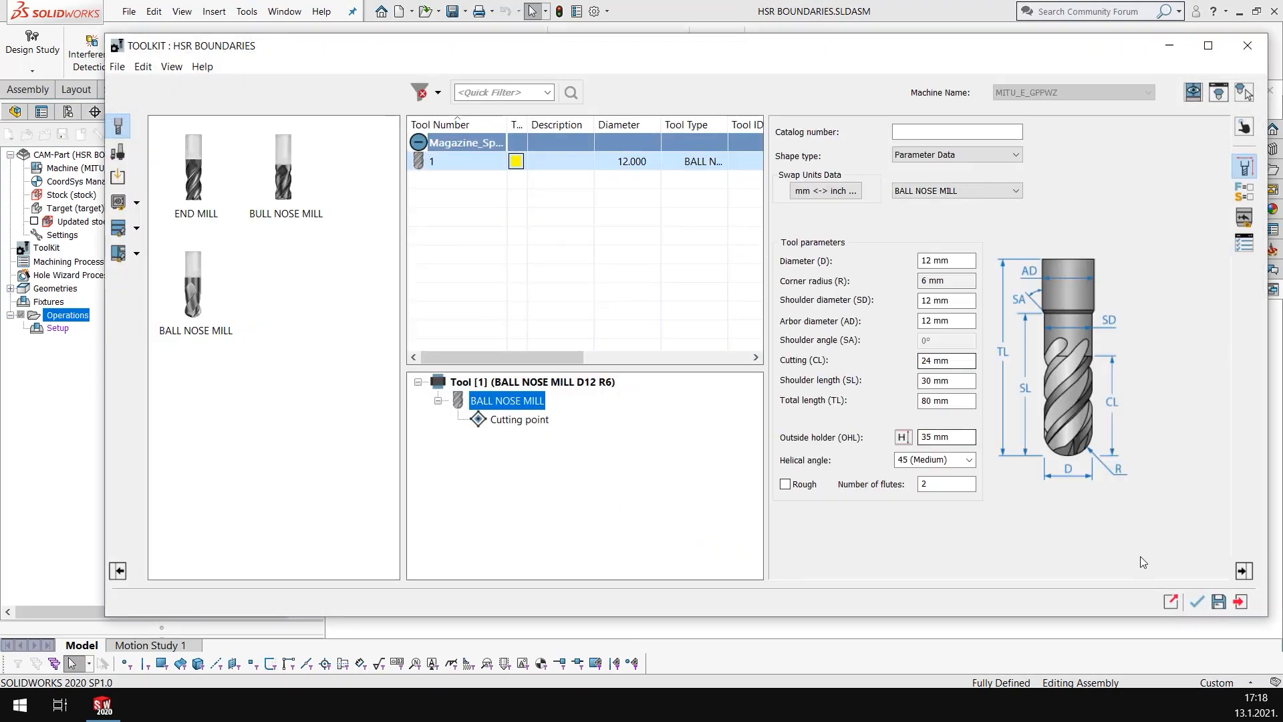
click(1197, 601)
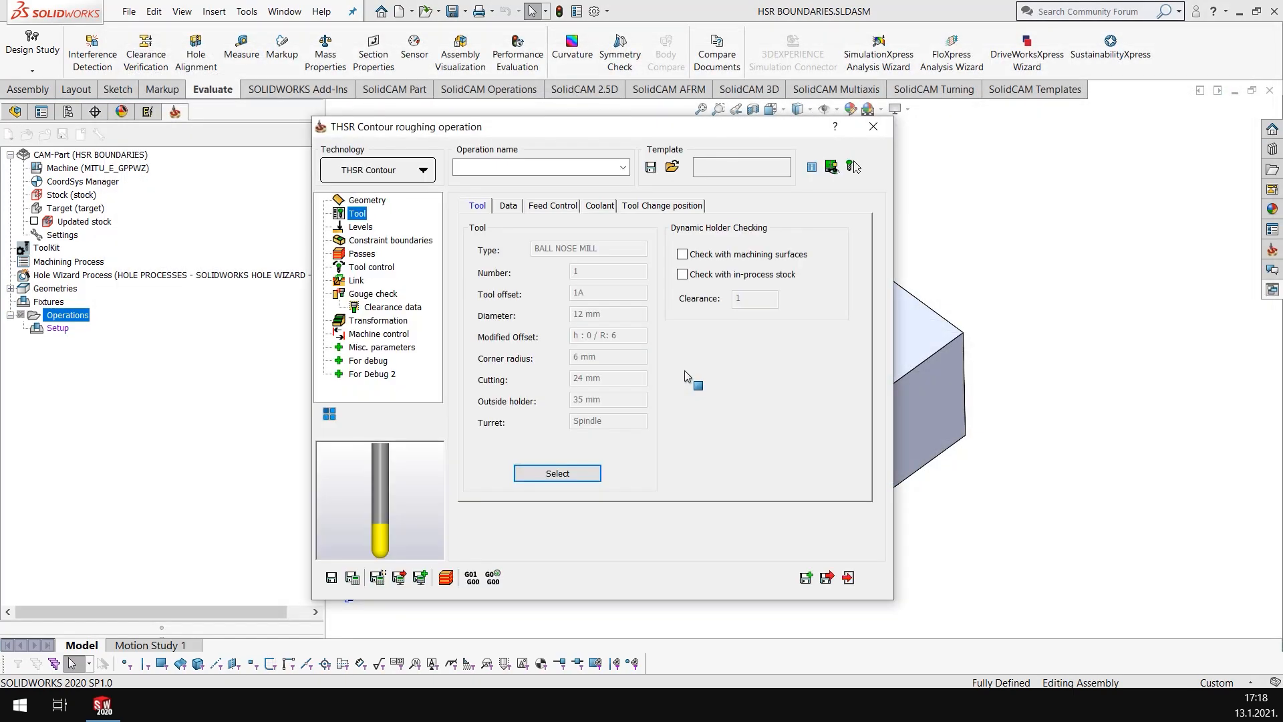
- Set the constraint boundaries to be created automatically as 3D boundaries, keeping the Part Silhouette option
click(362, 228)
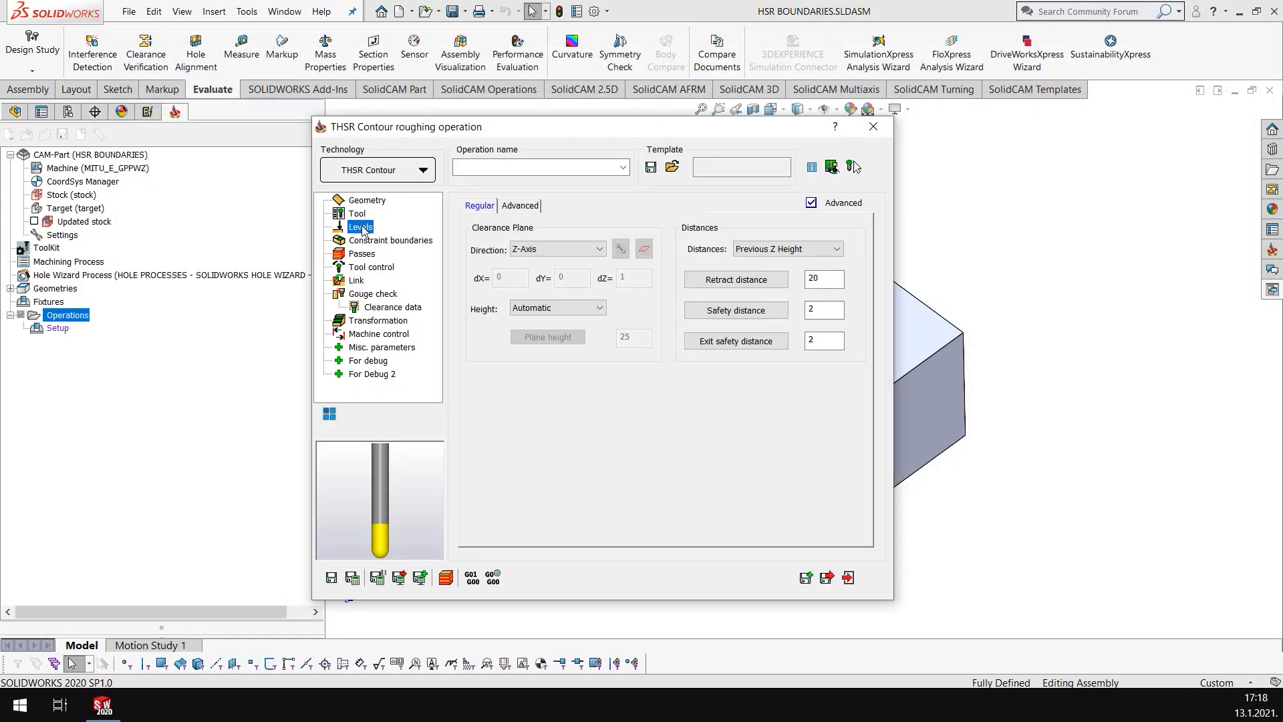
click(385, 242)
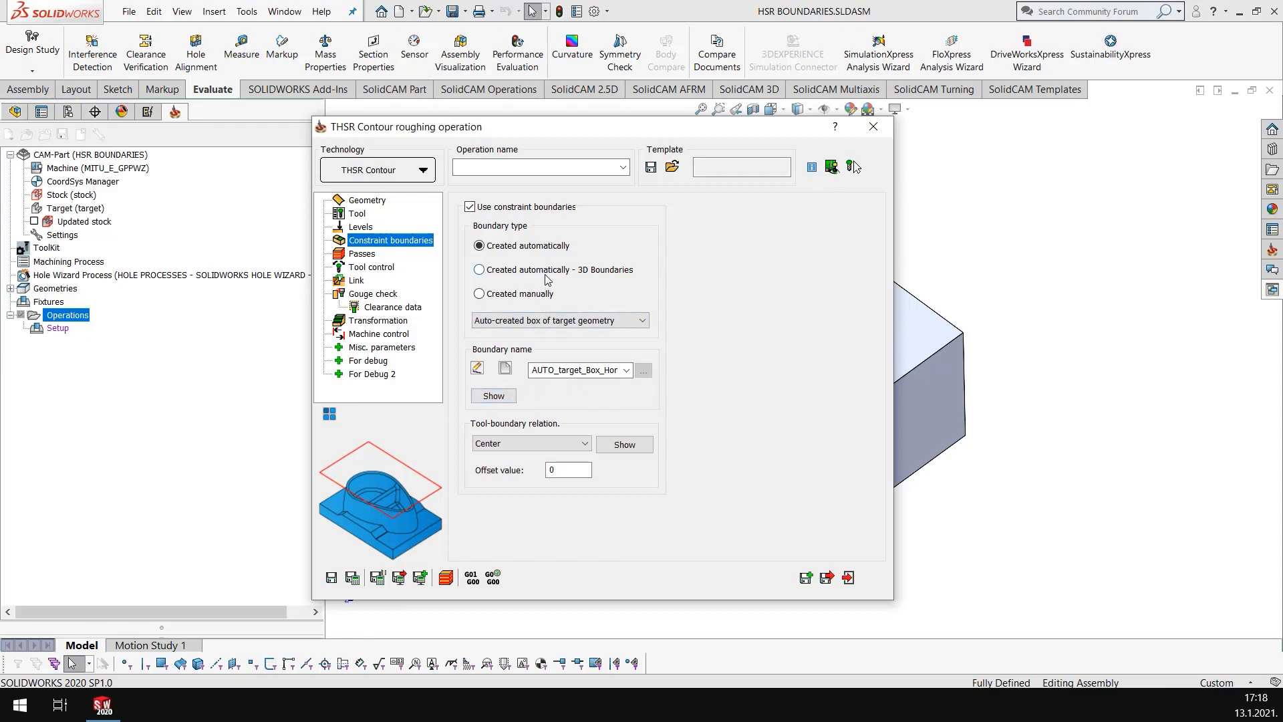
click(479, 269)
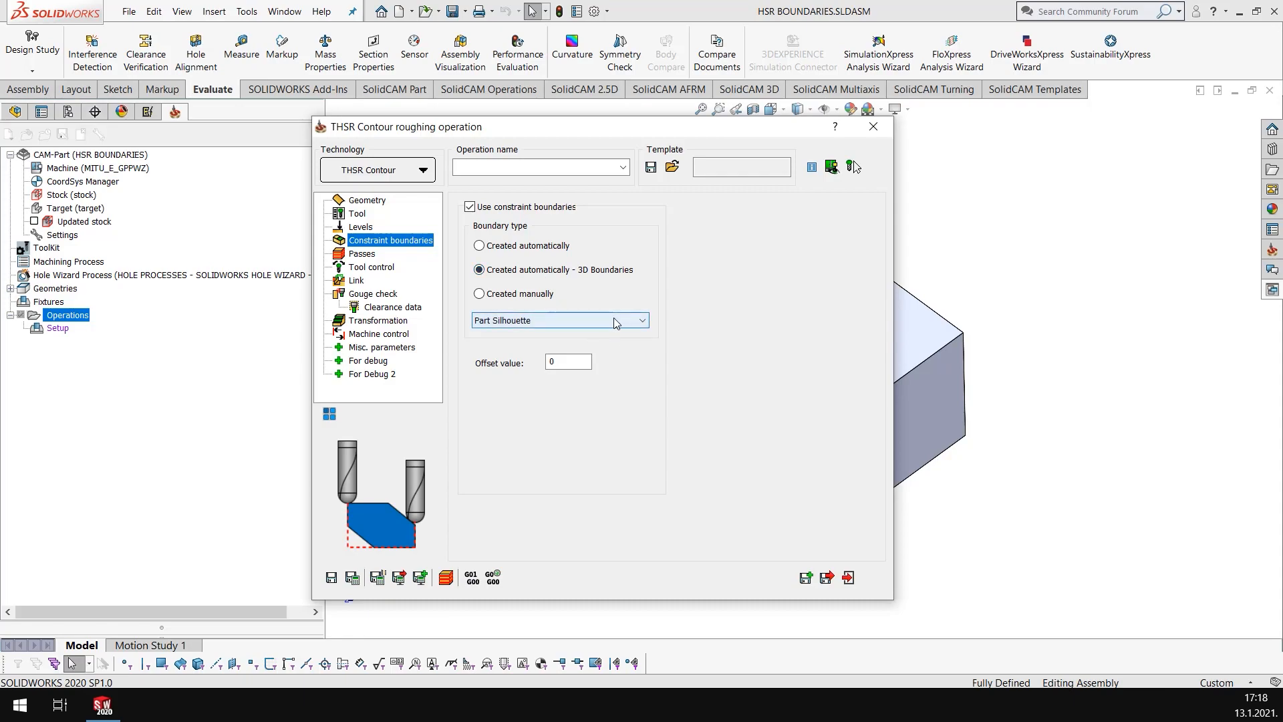
click(616, 321)
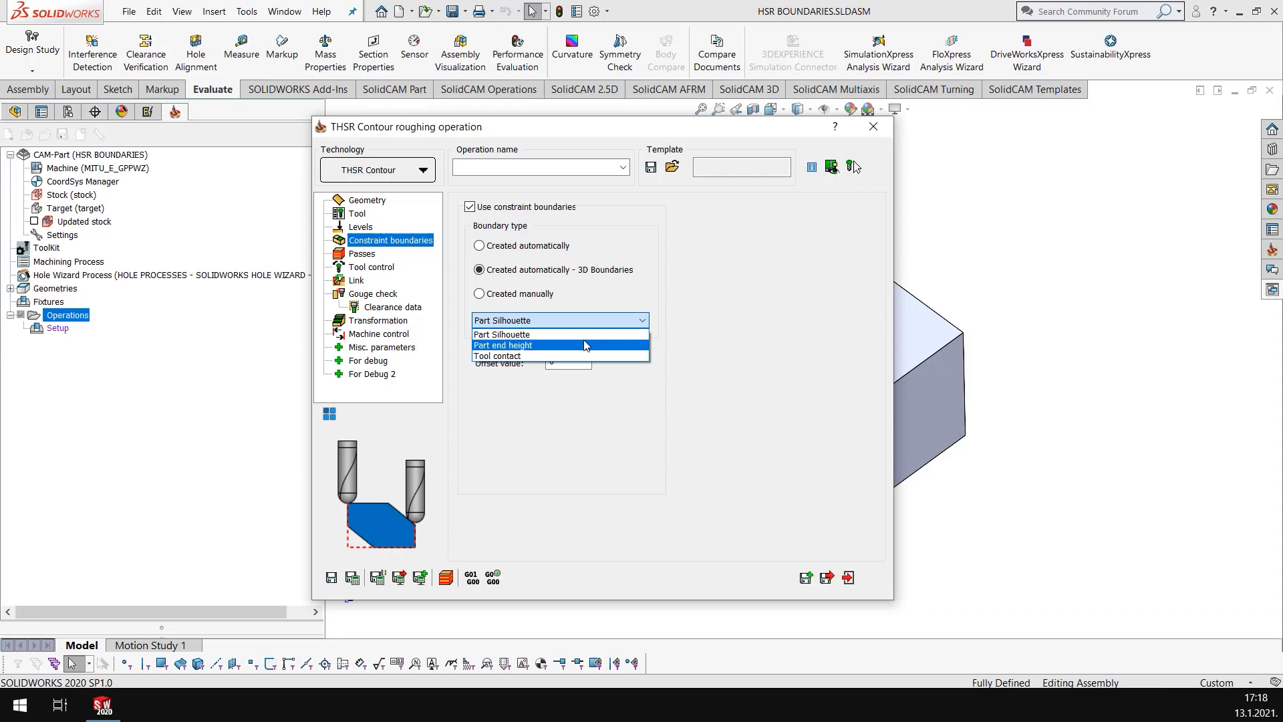
click(724, 292)
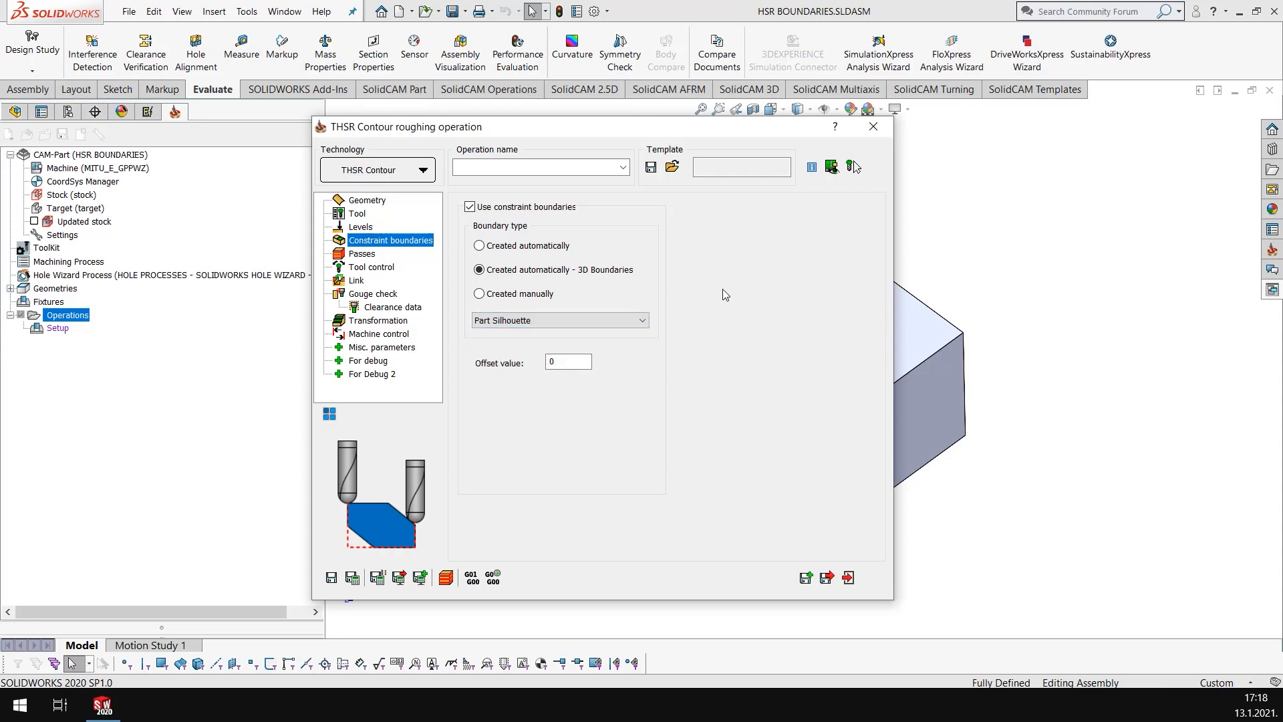
- Set the roughing passes' step over to 40% of the tool diameter
click(362, 254)
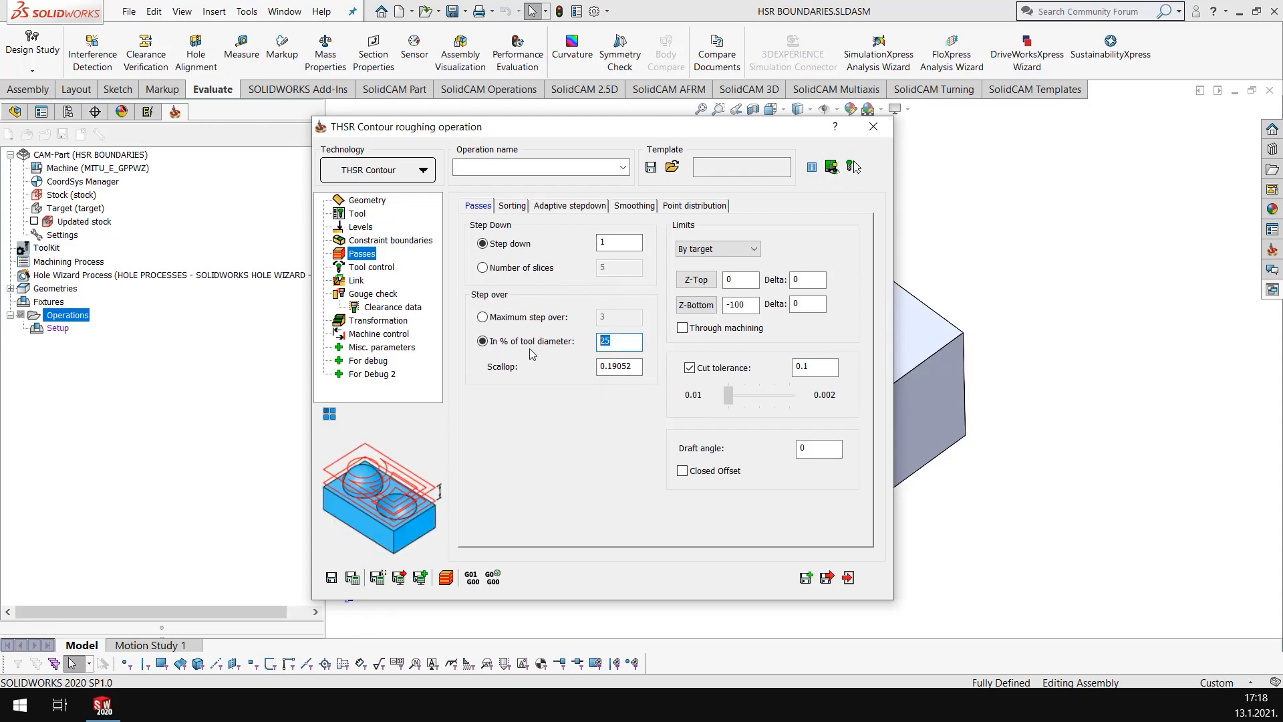
text(40)
click(717, 475)
- Set the links between slices to Step and the area links between groups to Blend spline with Don't use ramp
click(366, 270)
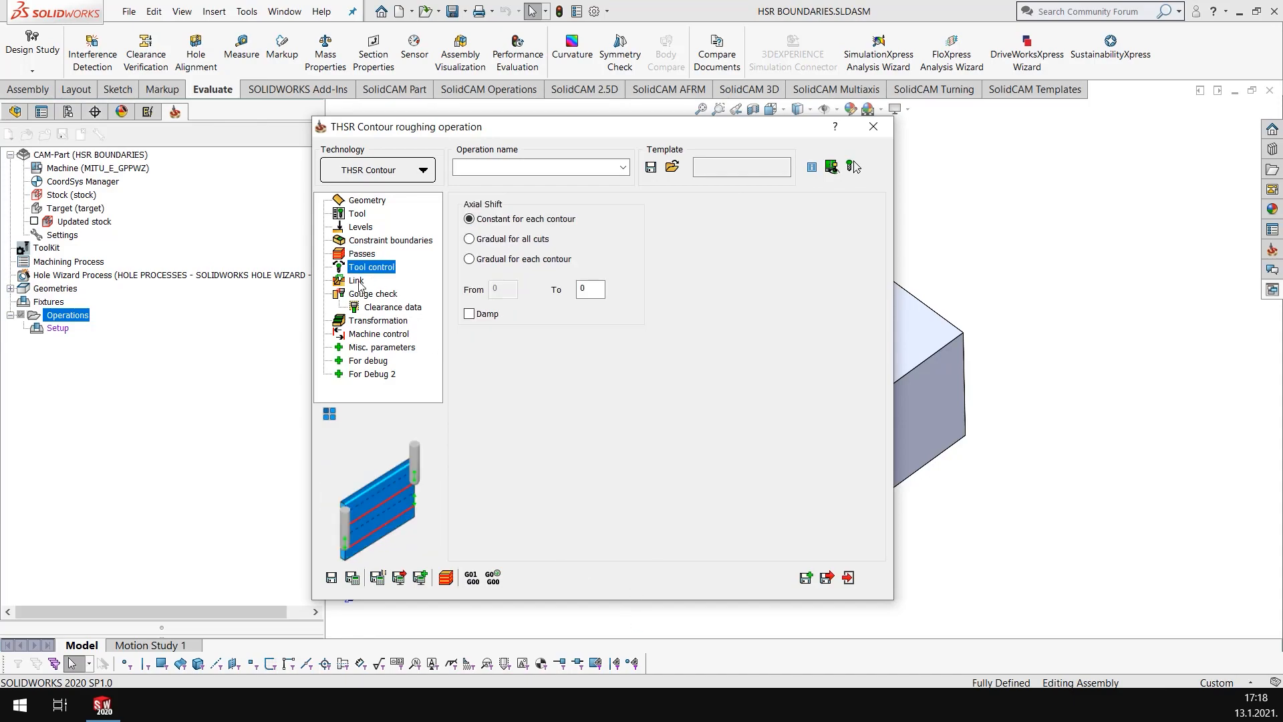
click(359, 283)
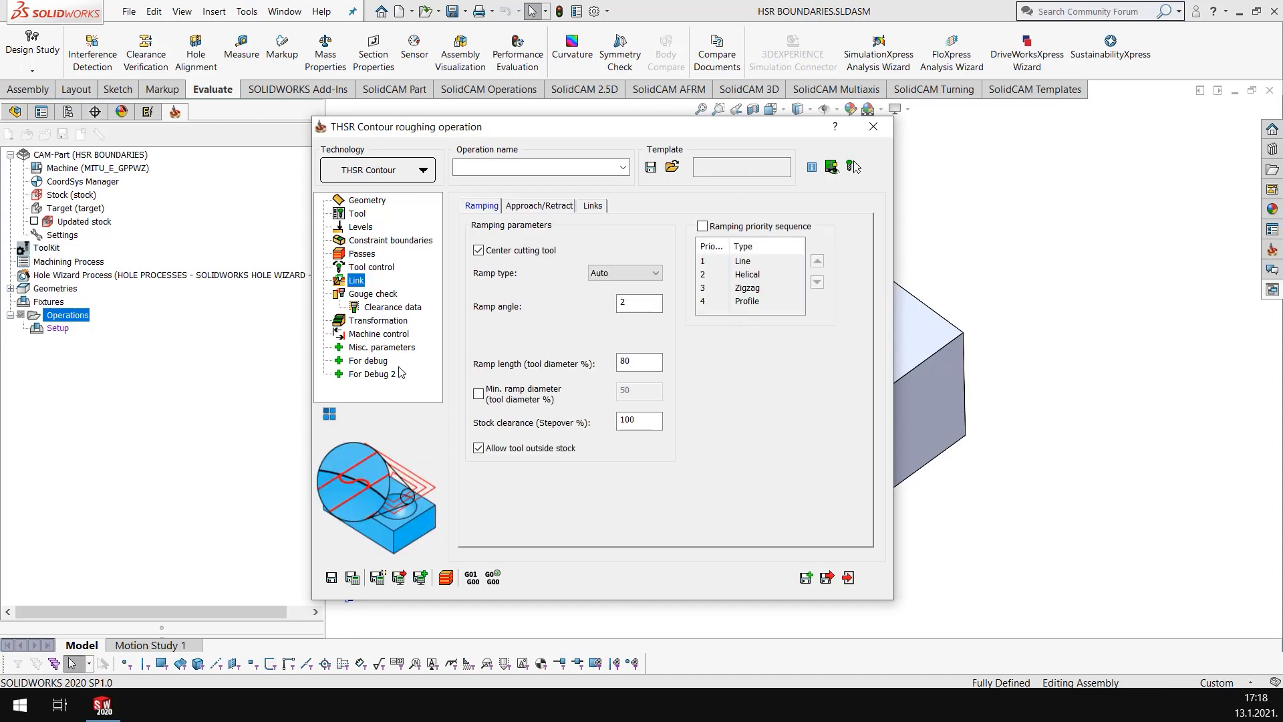
click(533, 206)
click(592, 206)
click(572, 354)
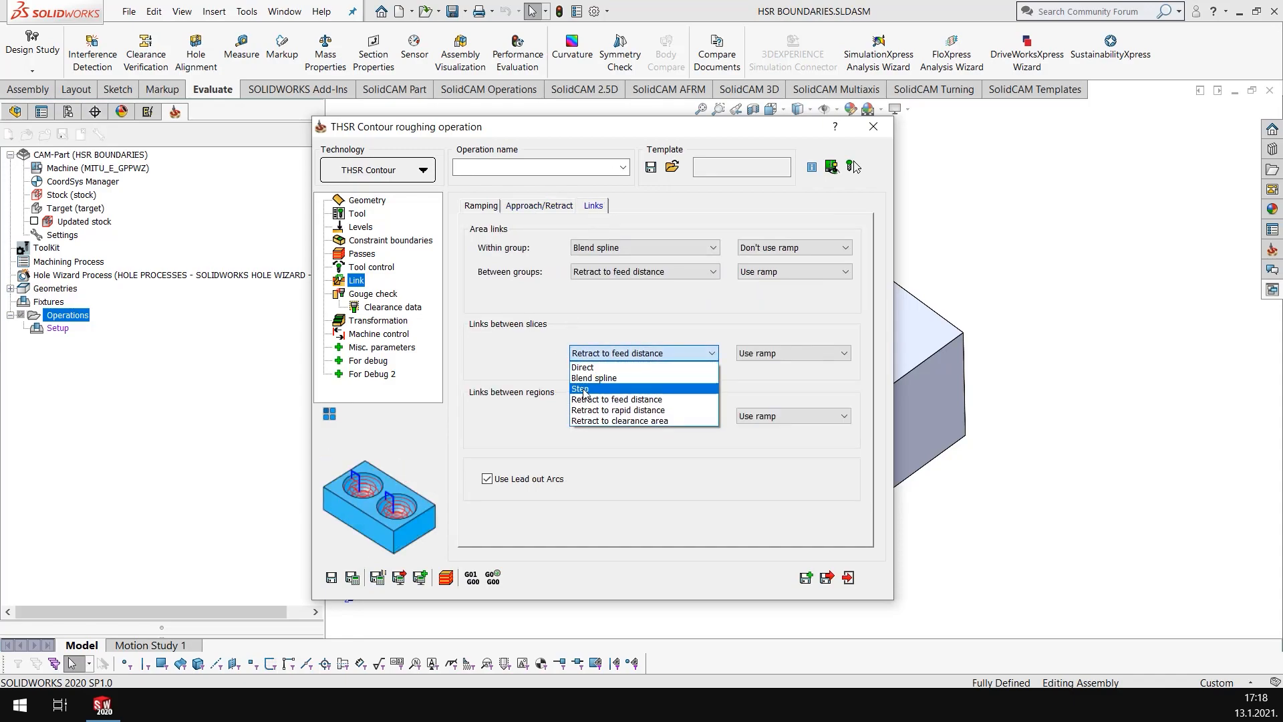
click(605, 389)
click(623, 272)
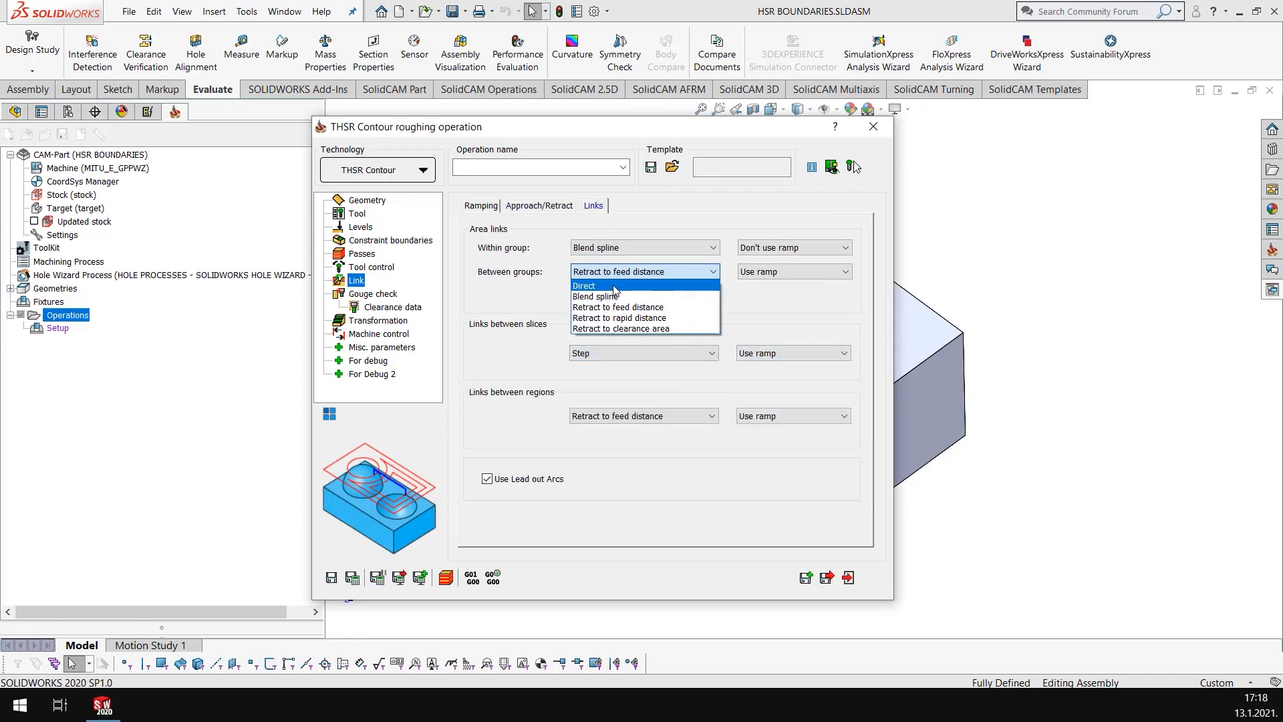
click(621, 295)
click(757, 273)
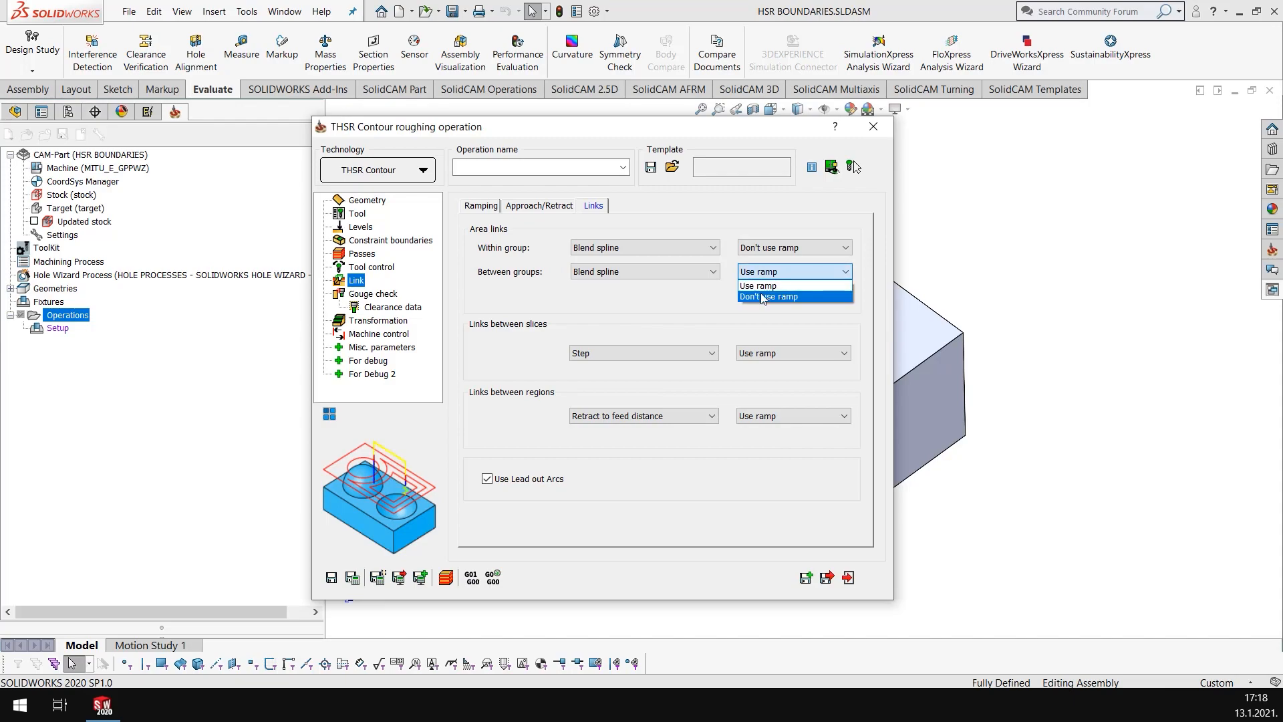
click(761, 297)
- Try to save and calculate the contour roughing operation
click(331, 577)
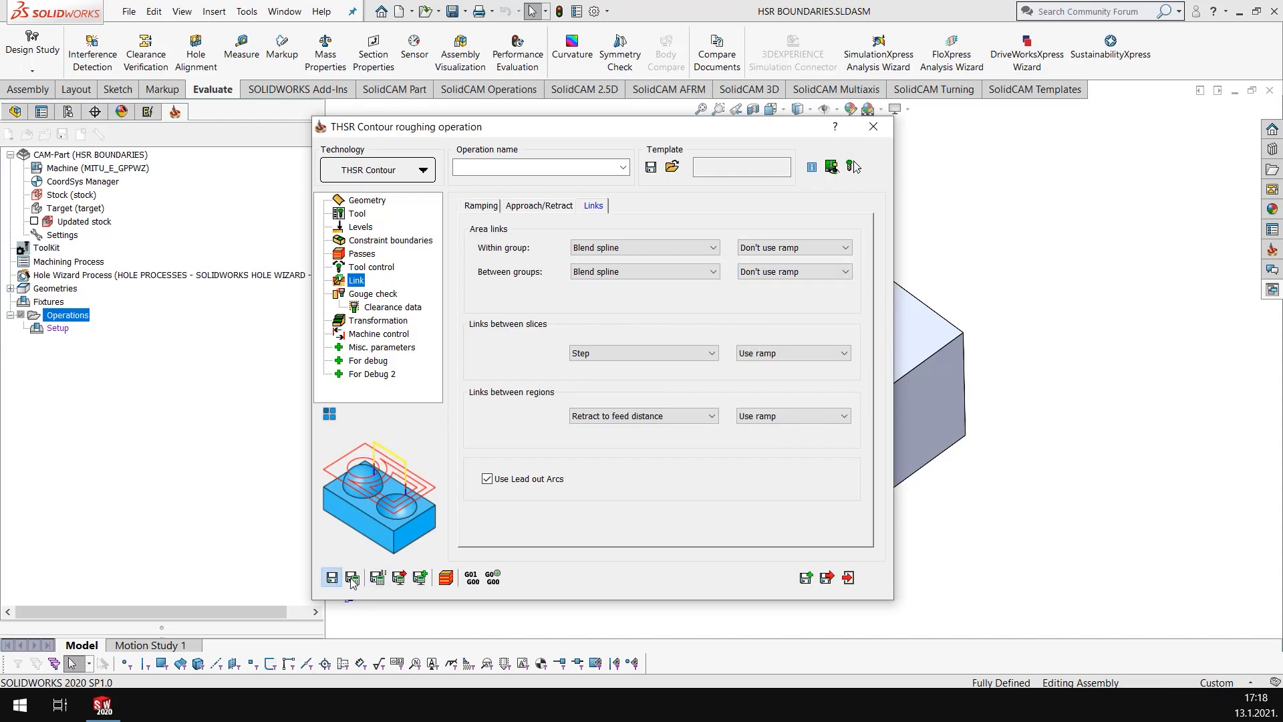
click(353, 578)
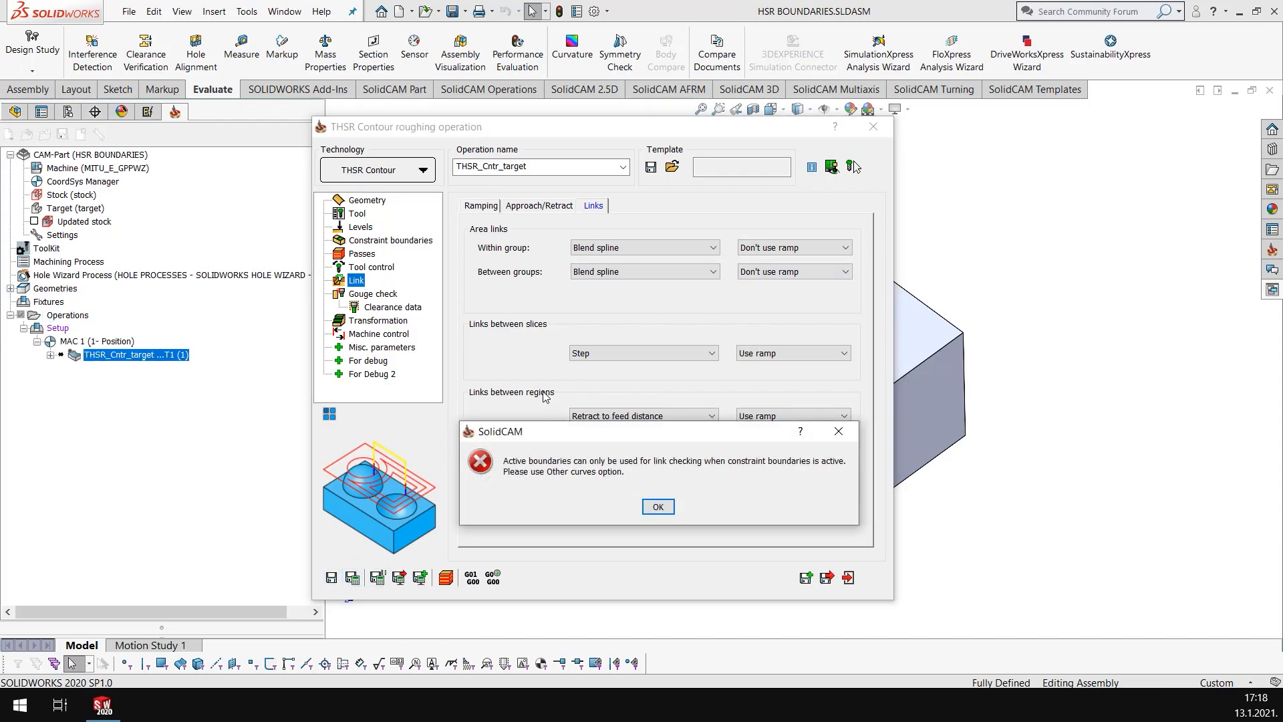
click(657, 507)
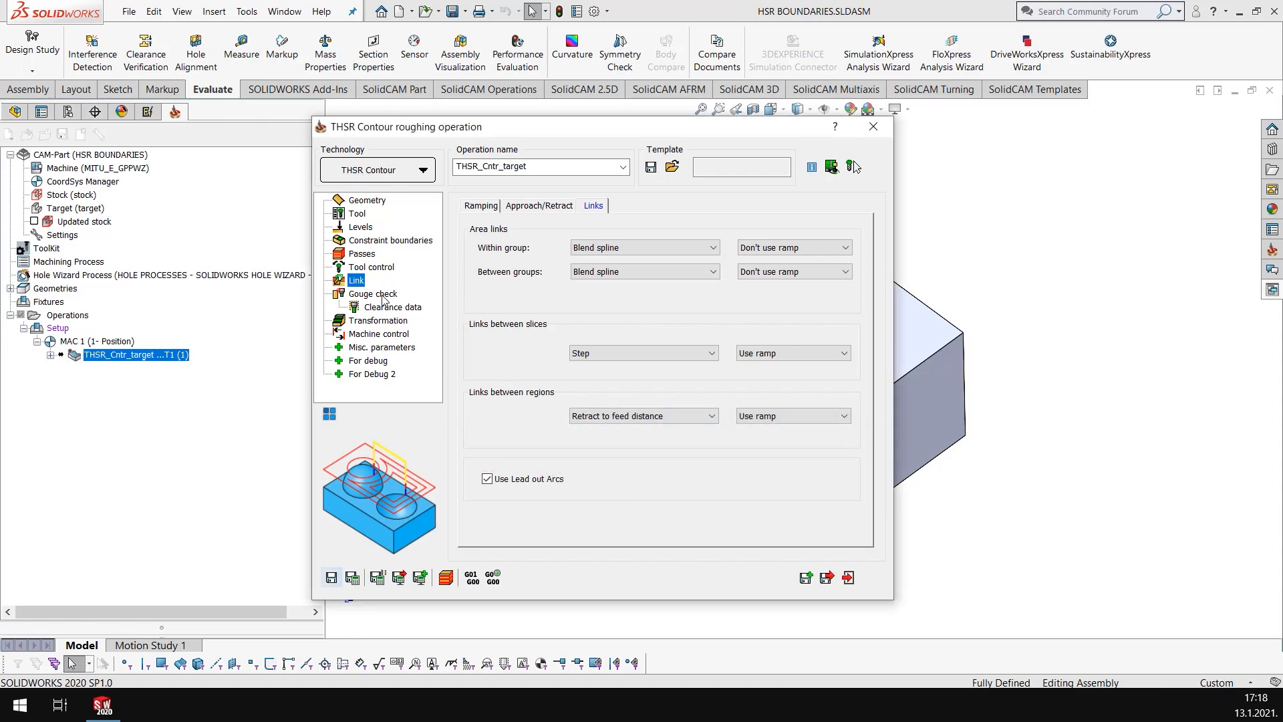
- Disable checking link motions against boundaries in the advanced clearance data, then save and calculate the operation and close it
click(384, 308)
click(559, 207)
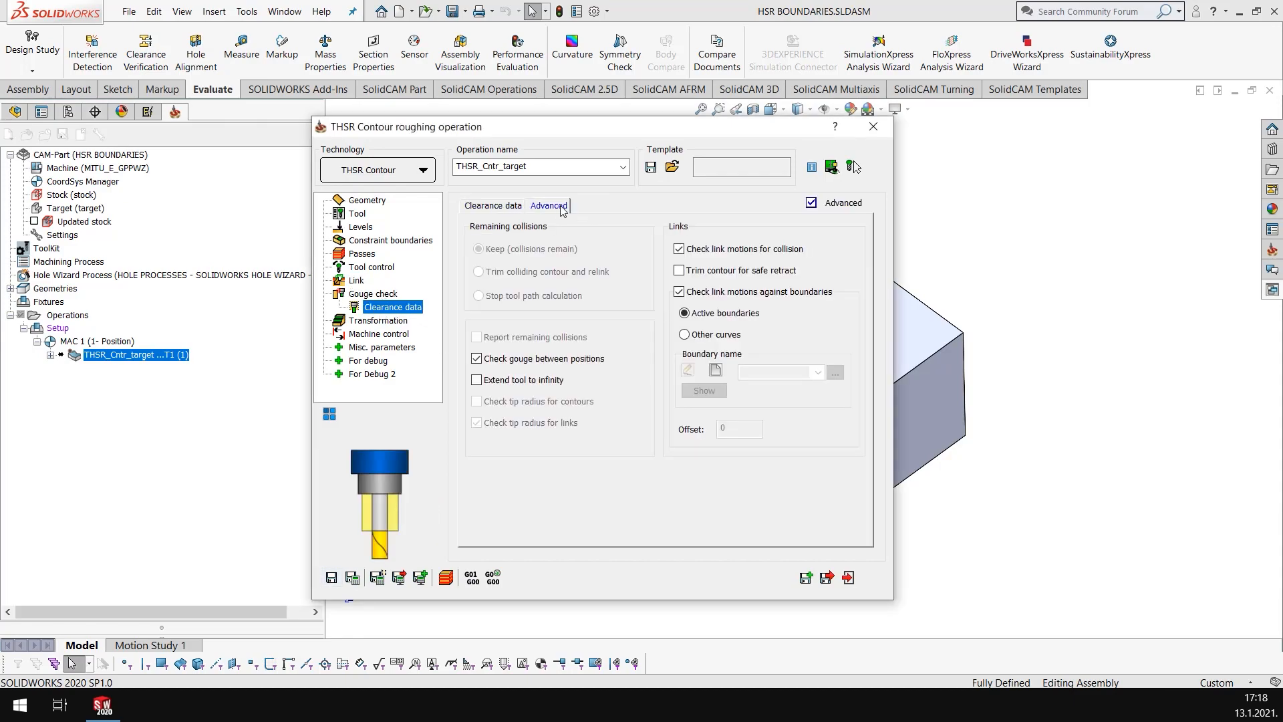
click(715, 291)
click(352, 577)
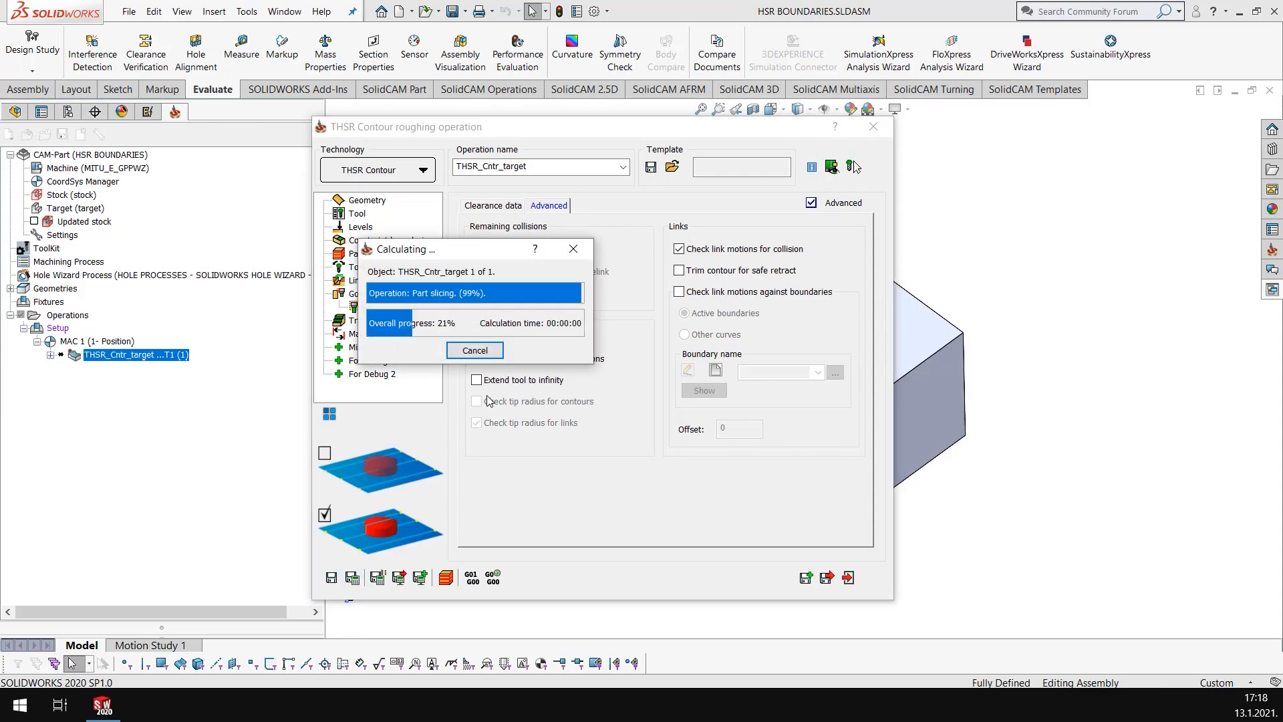
click(874, 127)
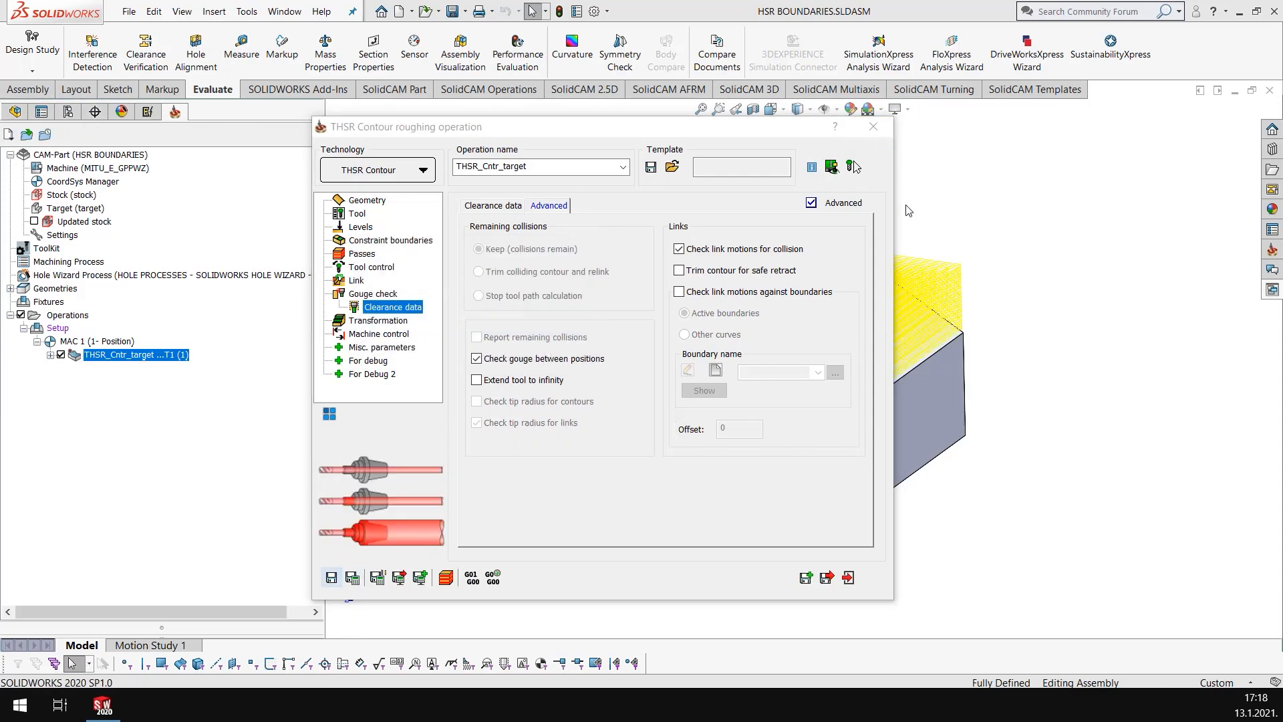
middle_drag(863, 351, 842, 321)
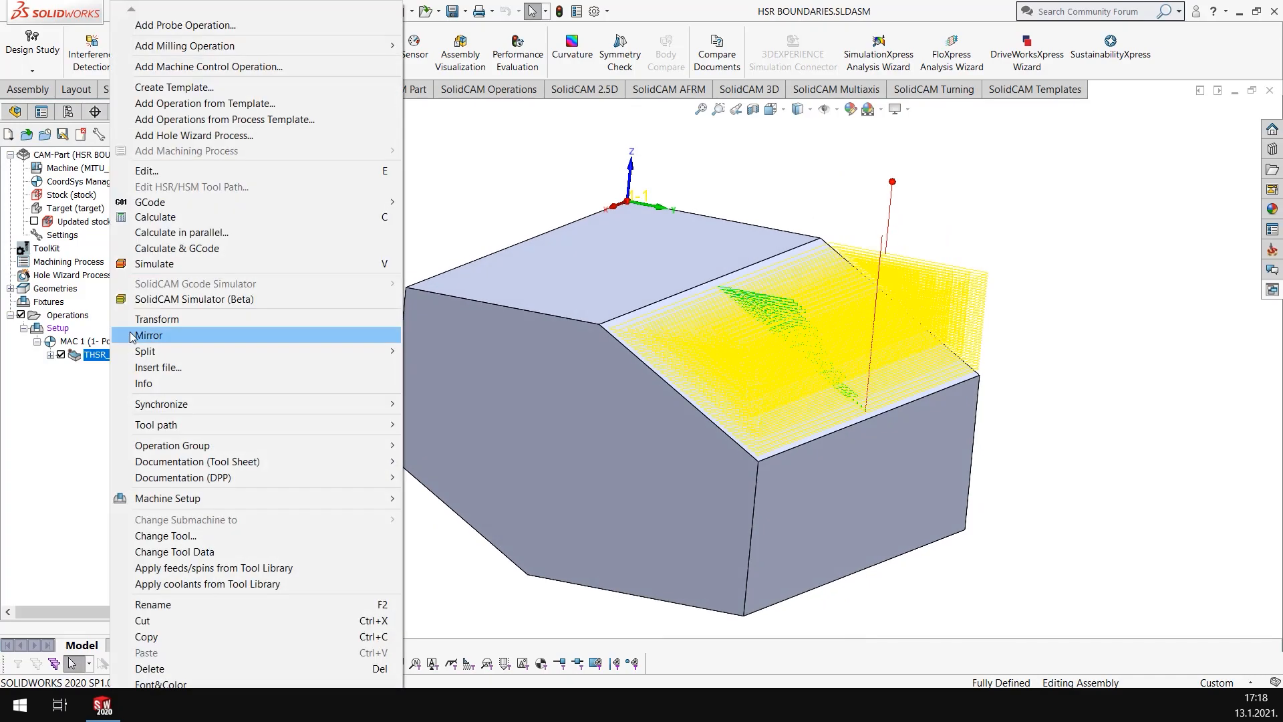
right_click(115, 358)
click(675, 253)
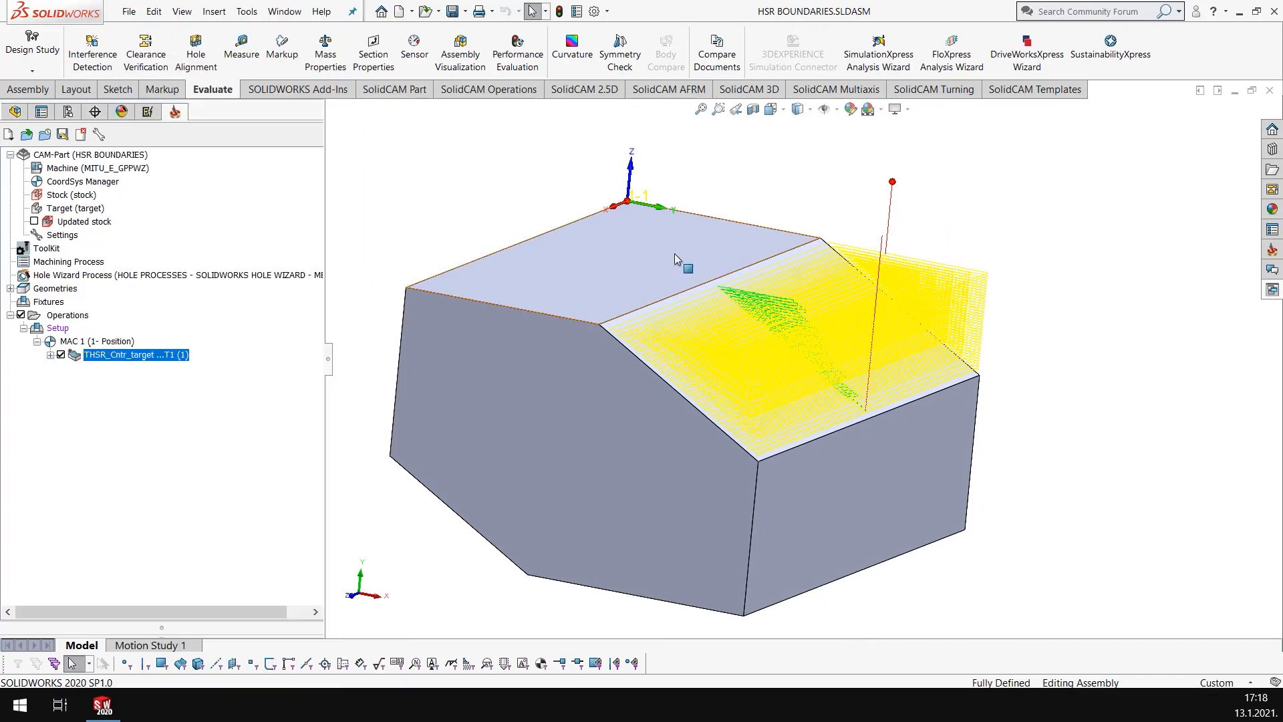
middle_drag(675, 254, 642, 361)
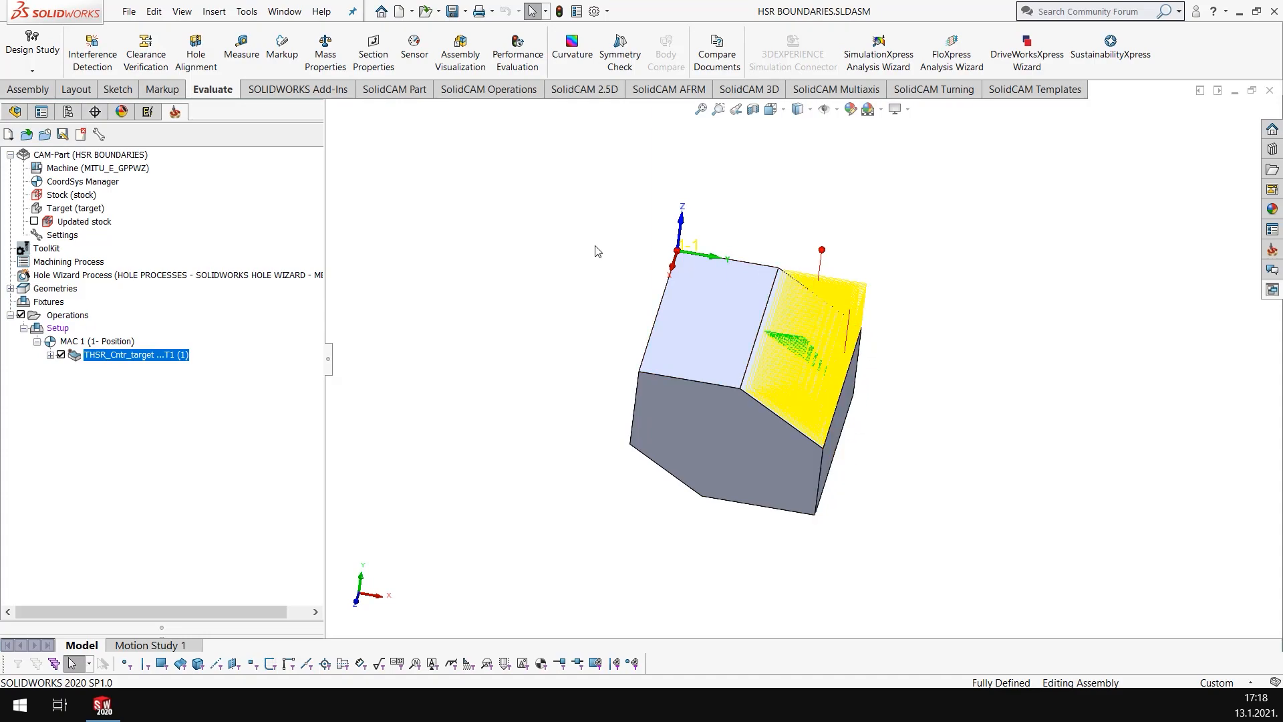
middle_drag(570, 354, 555, 344)
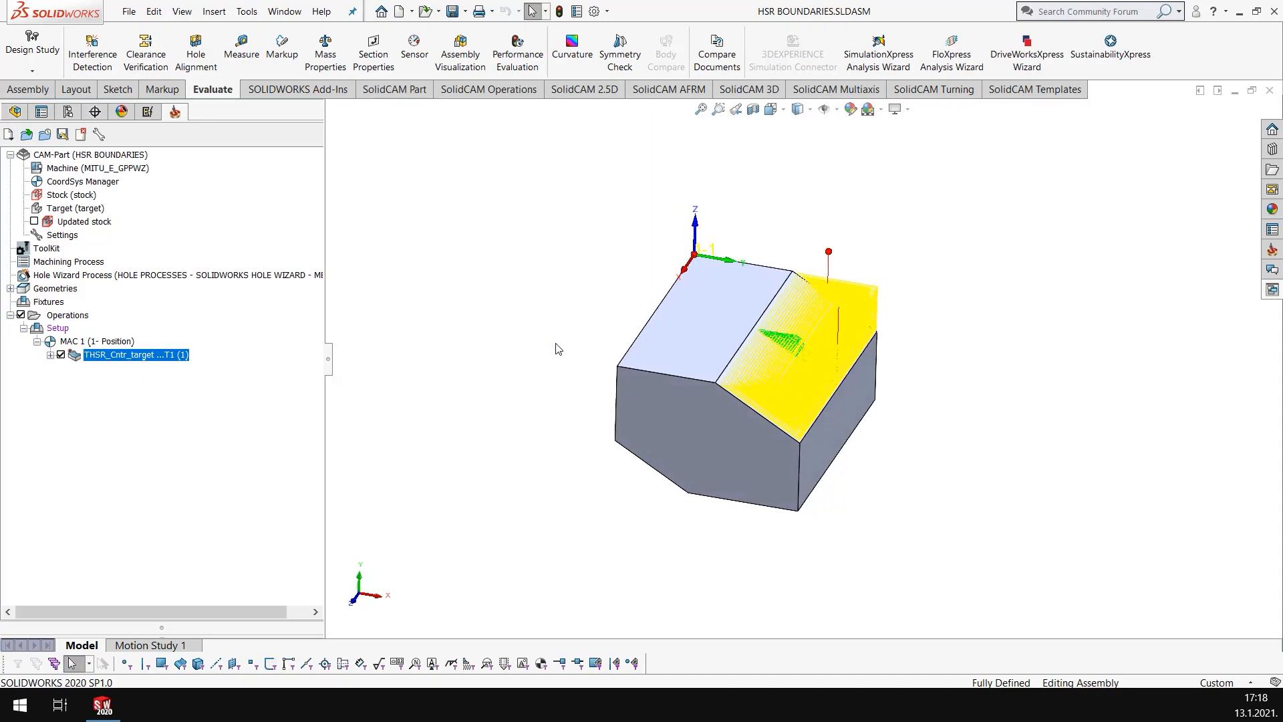
- Run a SolidVerify simulation of the contour roughing operation on the stock
right_click(151, 358)
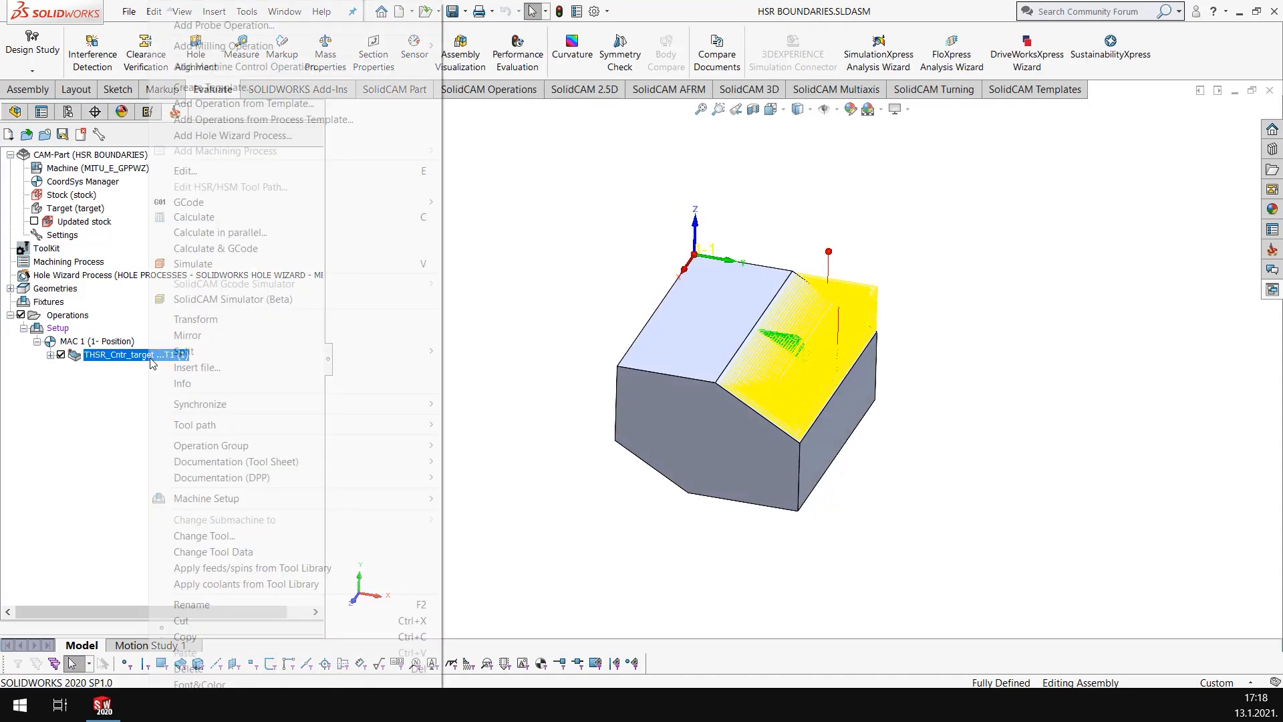
click(191, 264)
click(222, 124)
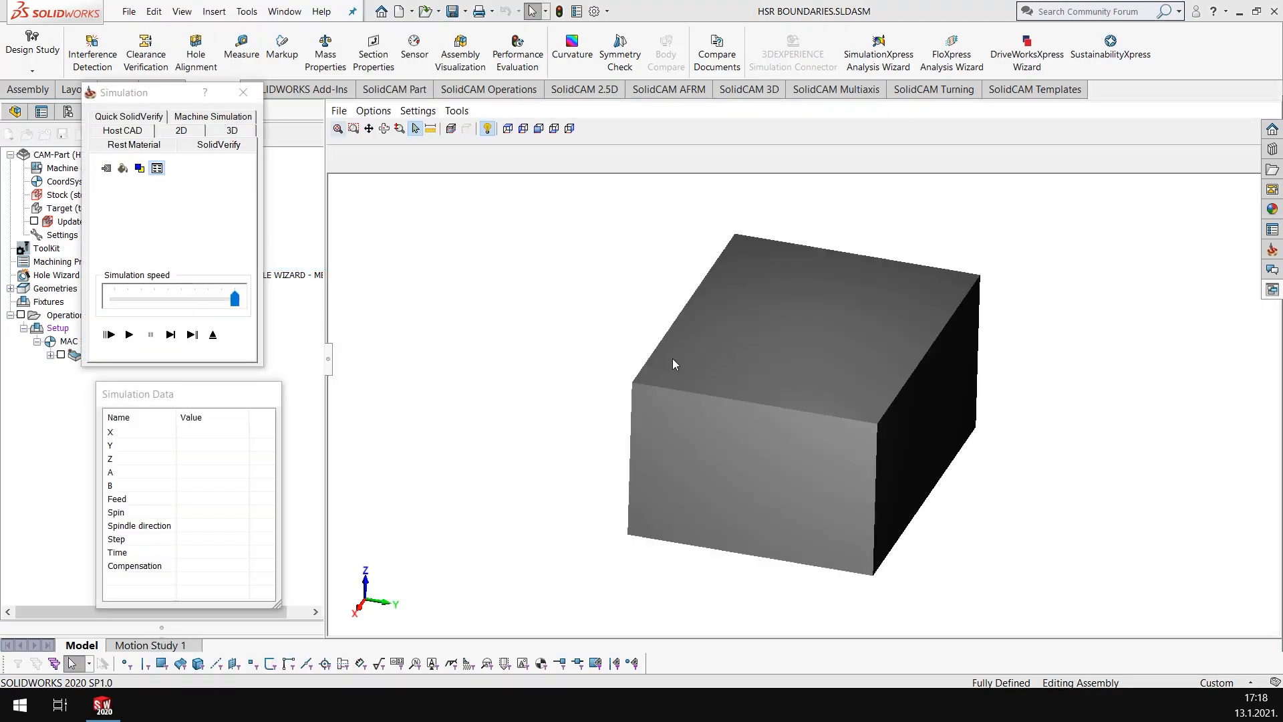
middle_drag(965, 433, 945, 424)
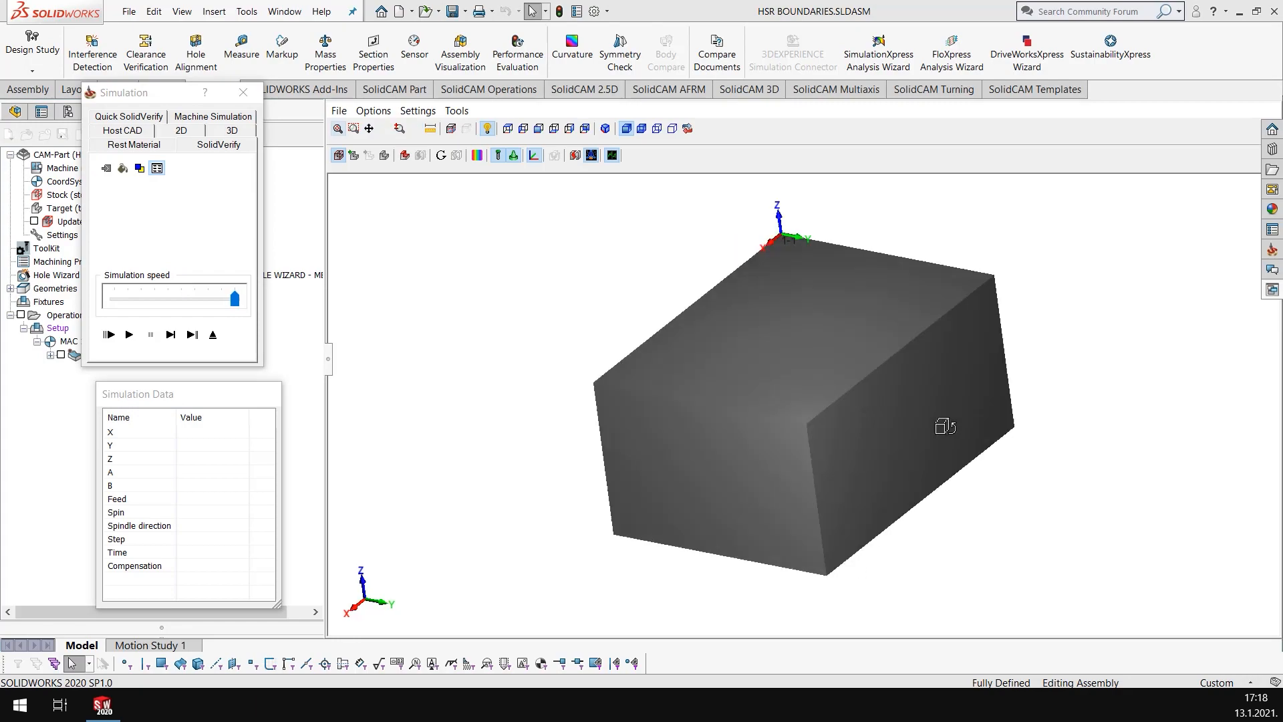
click(129, 334)
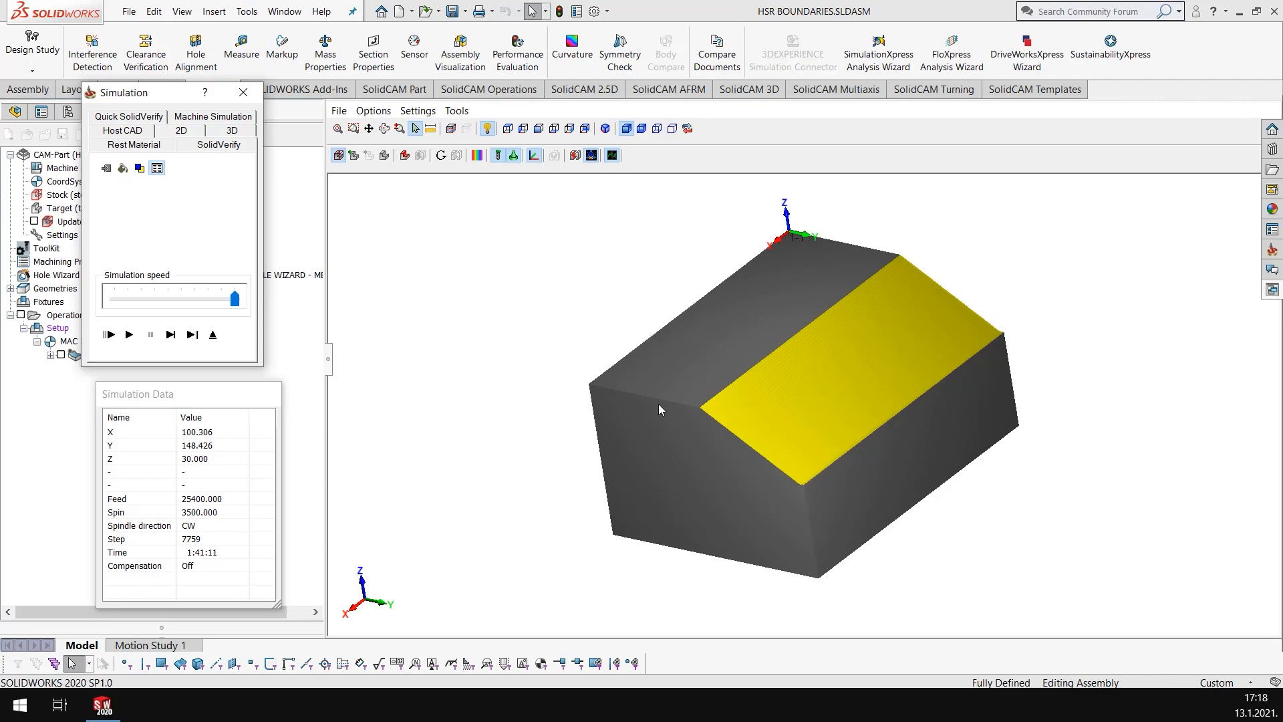
- Examine the lower end of the machined slope in a side view of the simulated stock, then exit the simulation
click(539, 129)
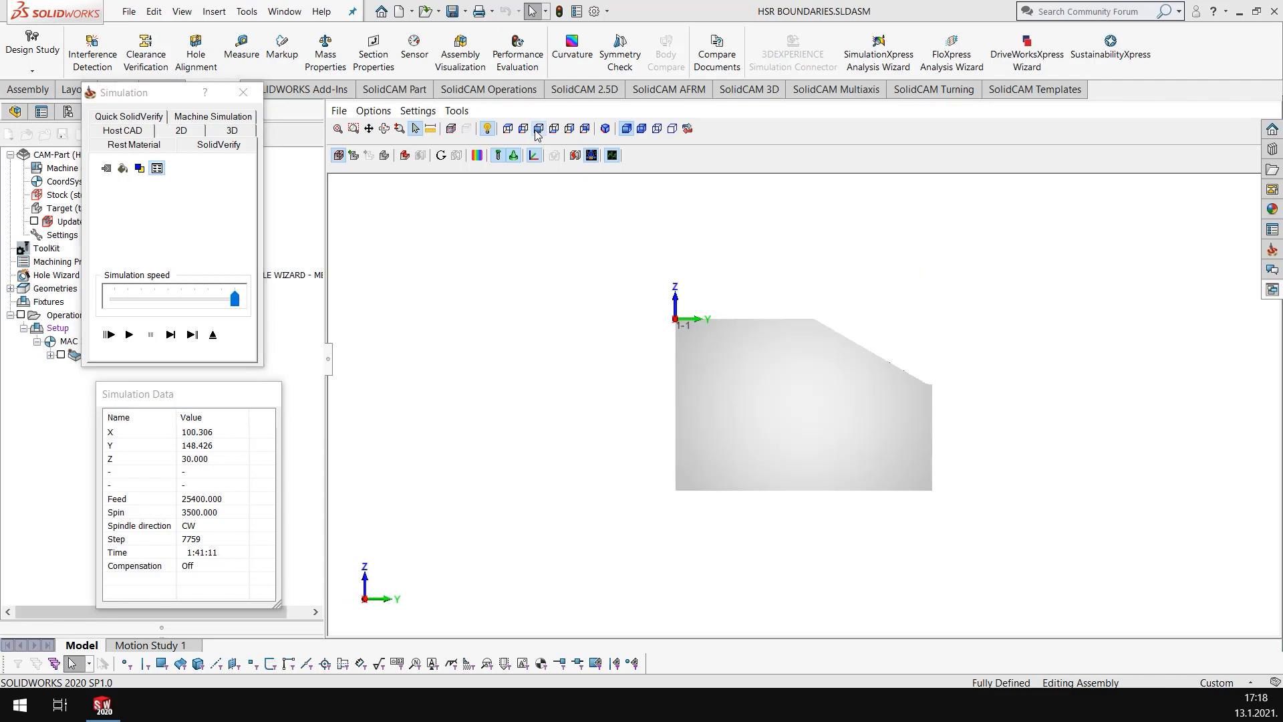
scroll(945, 394, up, 5)
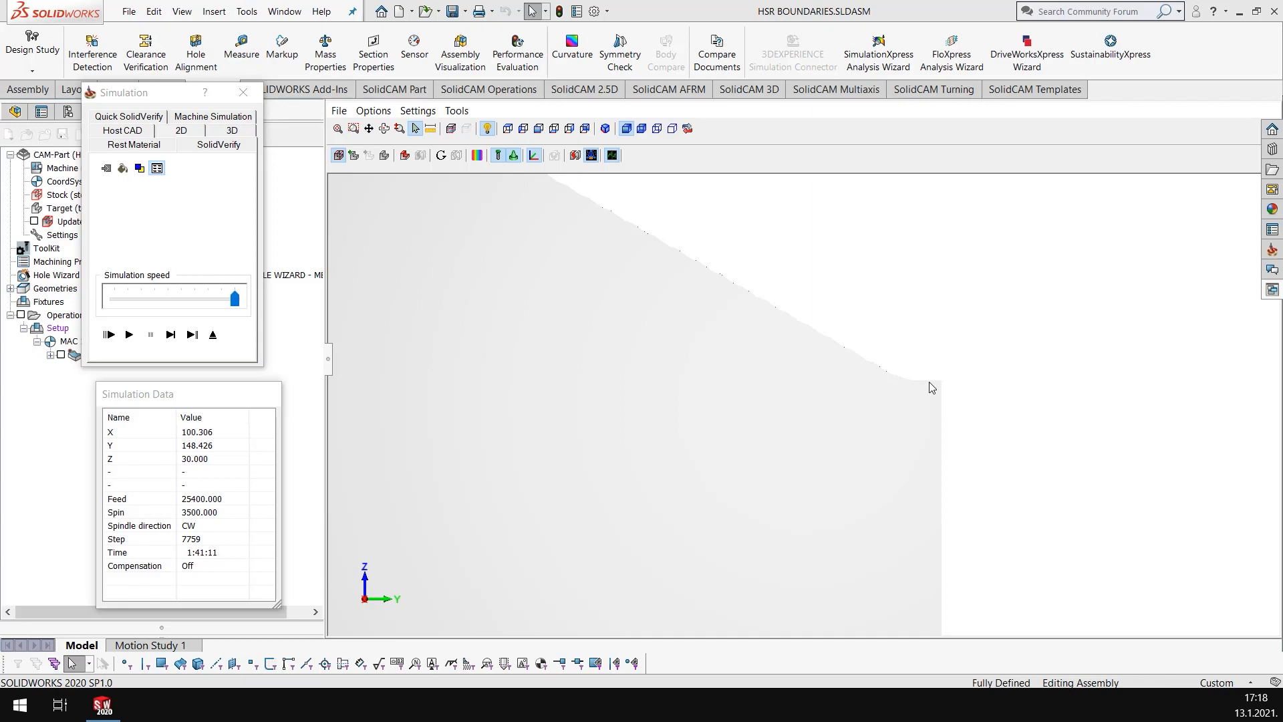
scroll(799, 415, down, 5)
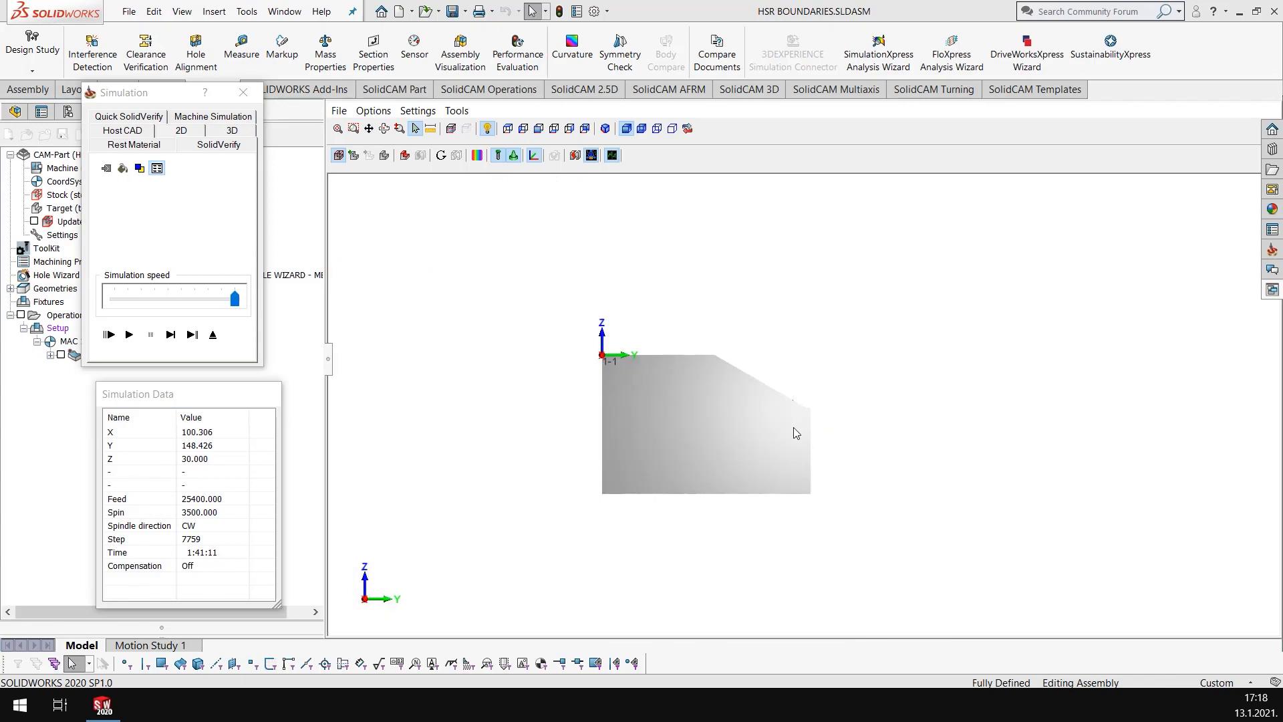
scroll(800, 406, up, 2)
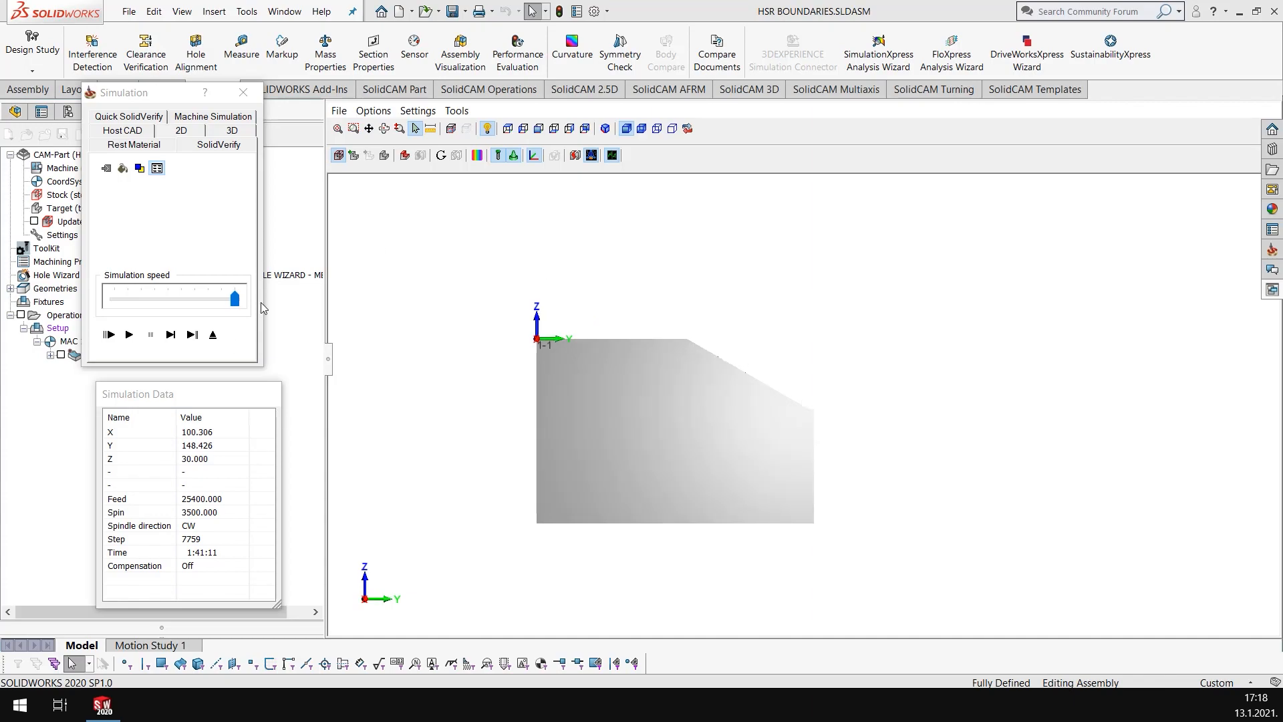
click(212, 334)
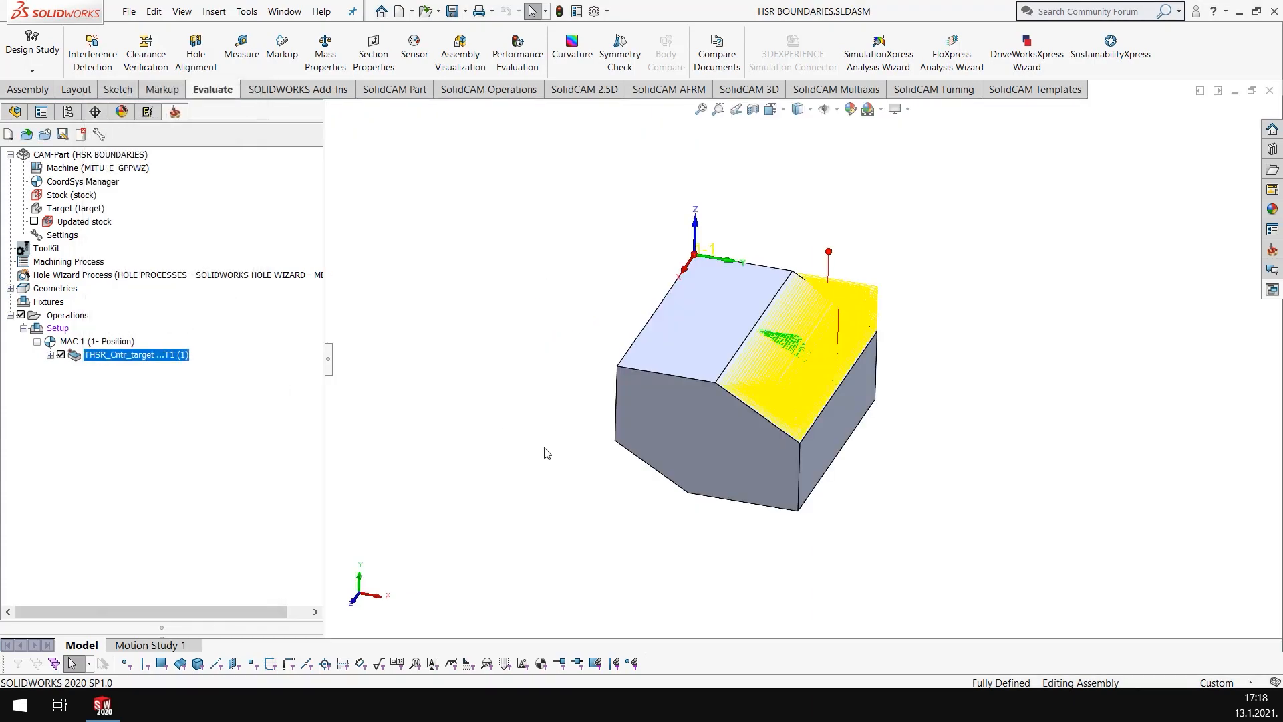
- Edit the contour roughing operation to use Tool contact as its automatic 3D constraint boundary, then save and calculate it
scroll(860, 342, up, 1)
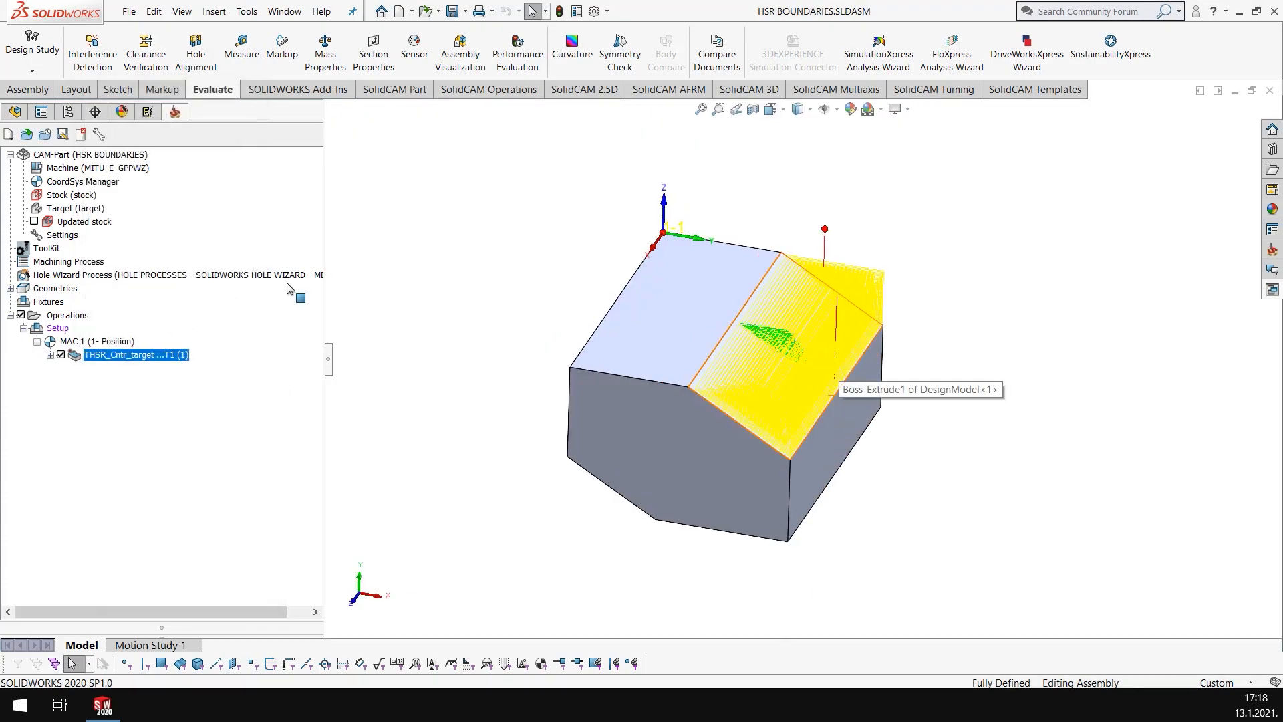
right_click(122, 355)
click(153, 171)
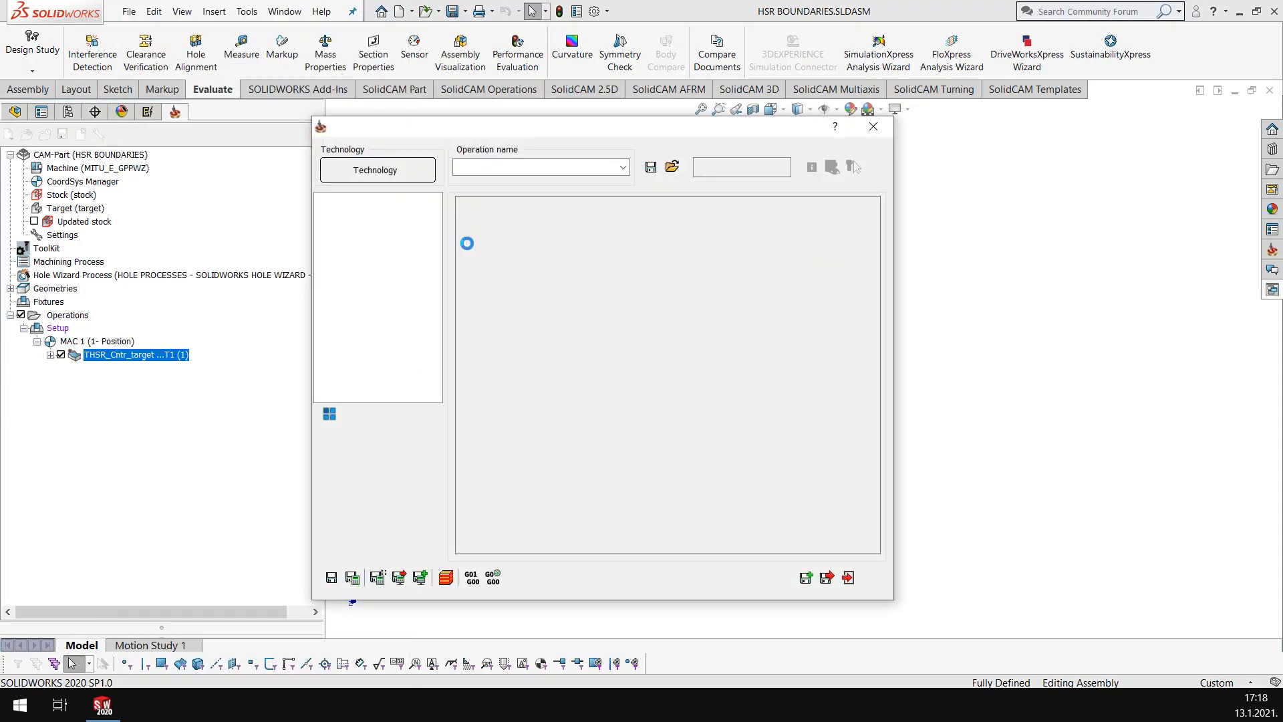
click(391, 242)
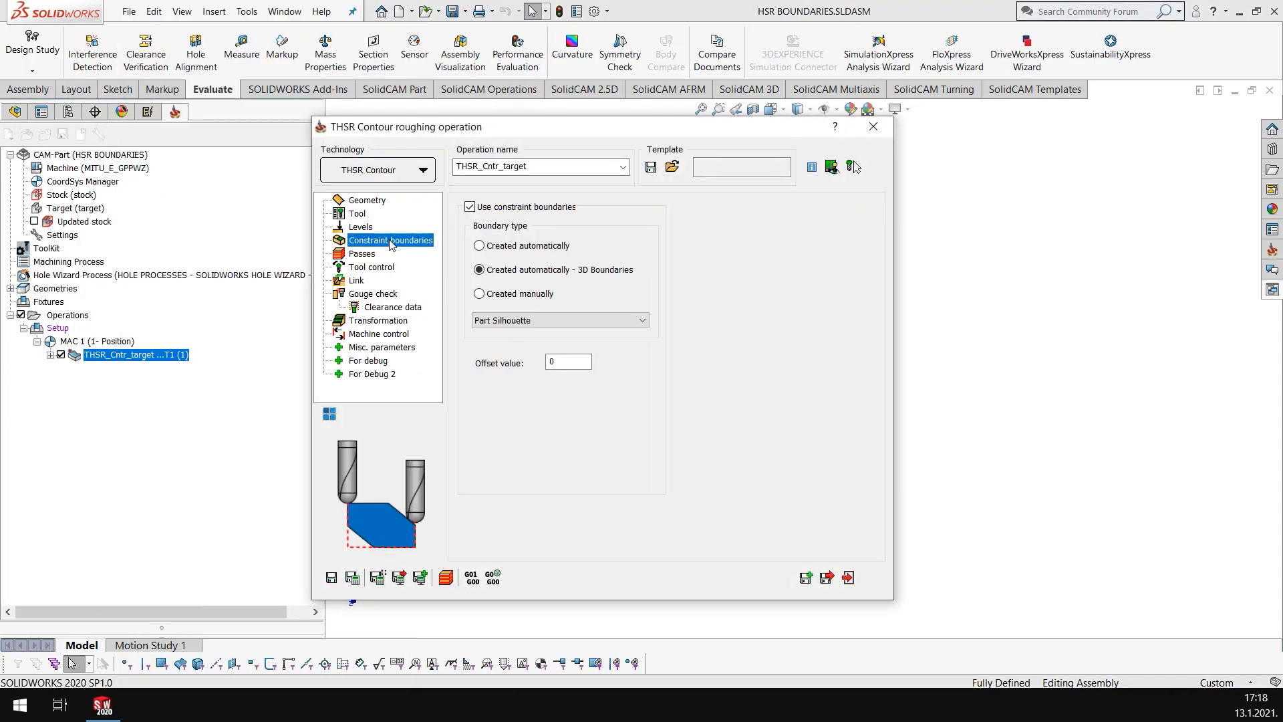
click(560, 320)
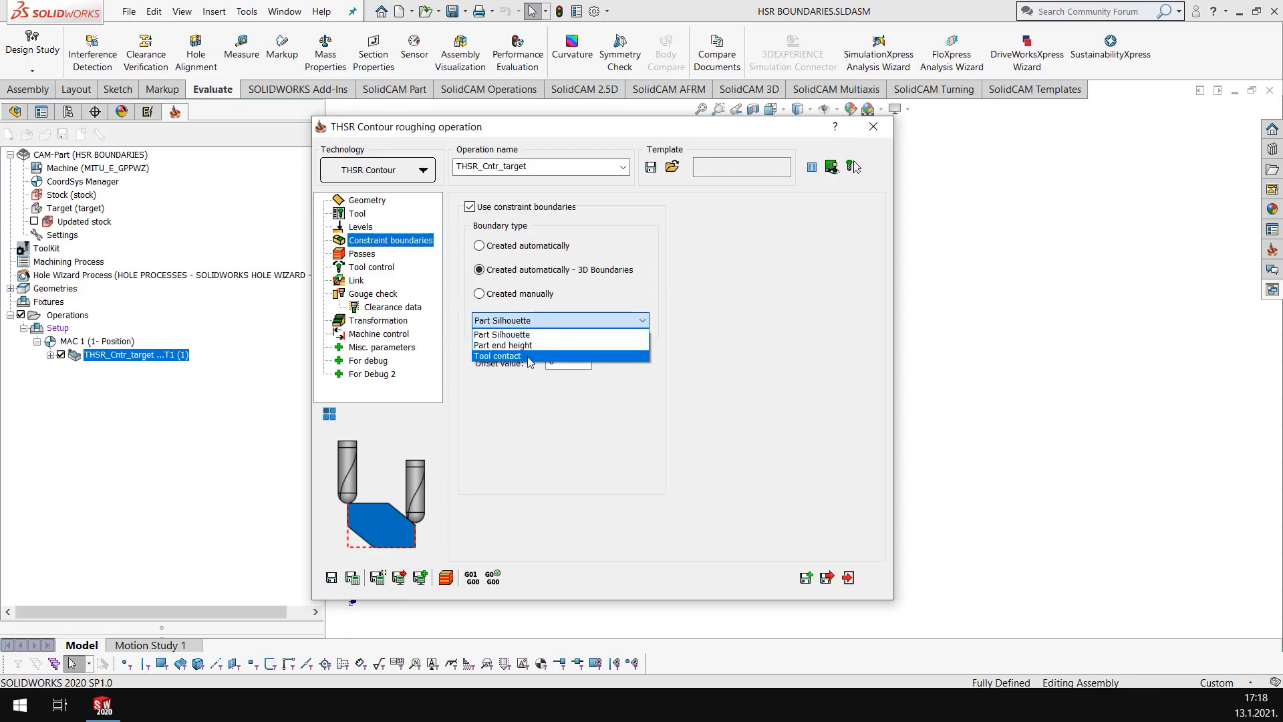
click(497, 344)
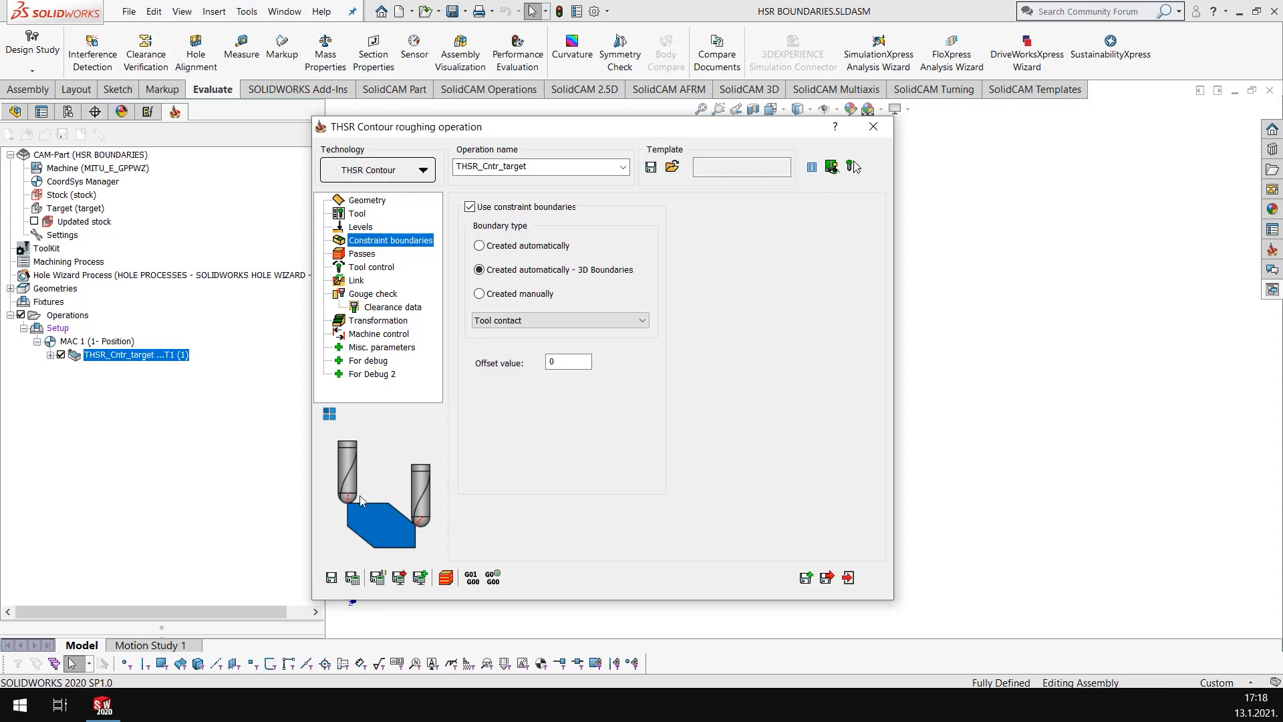
click(354, 578)
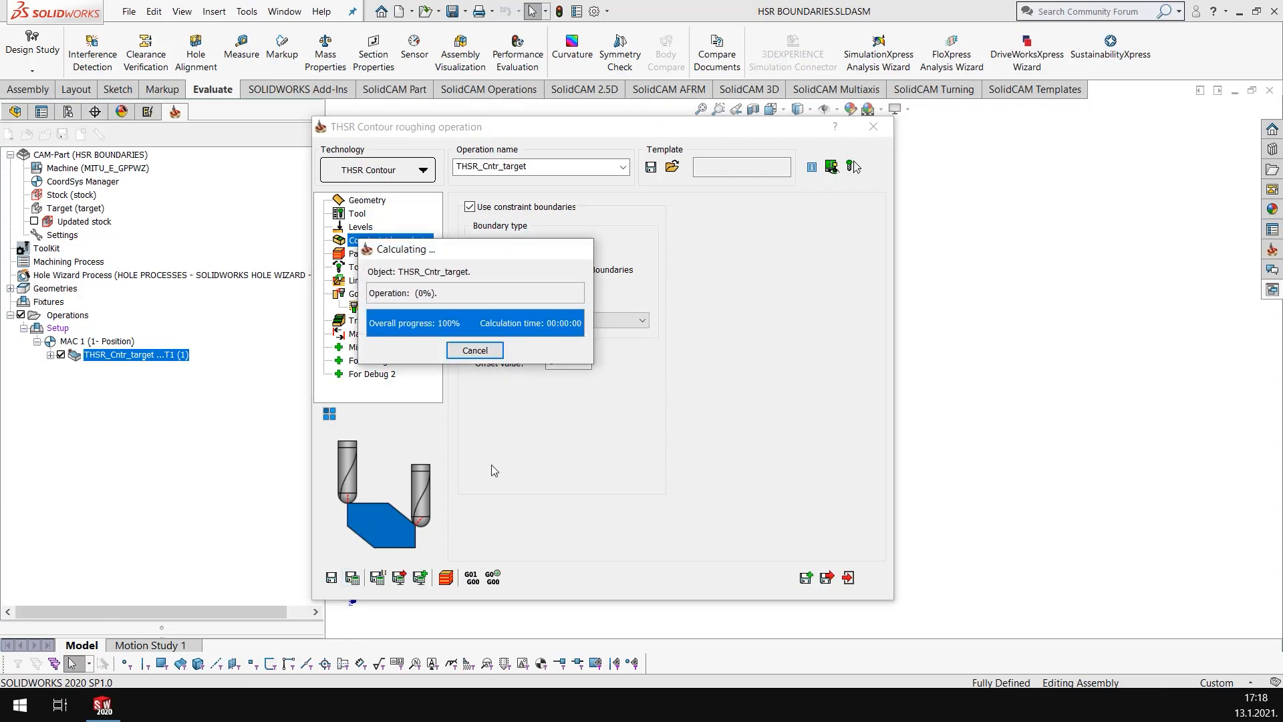
- Run a SolidVerify simulation of the Tool contact toolpath with the stock shown in a side view
click(446, 577)
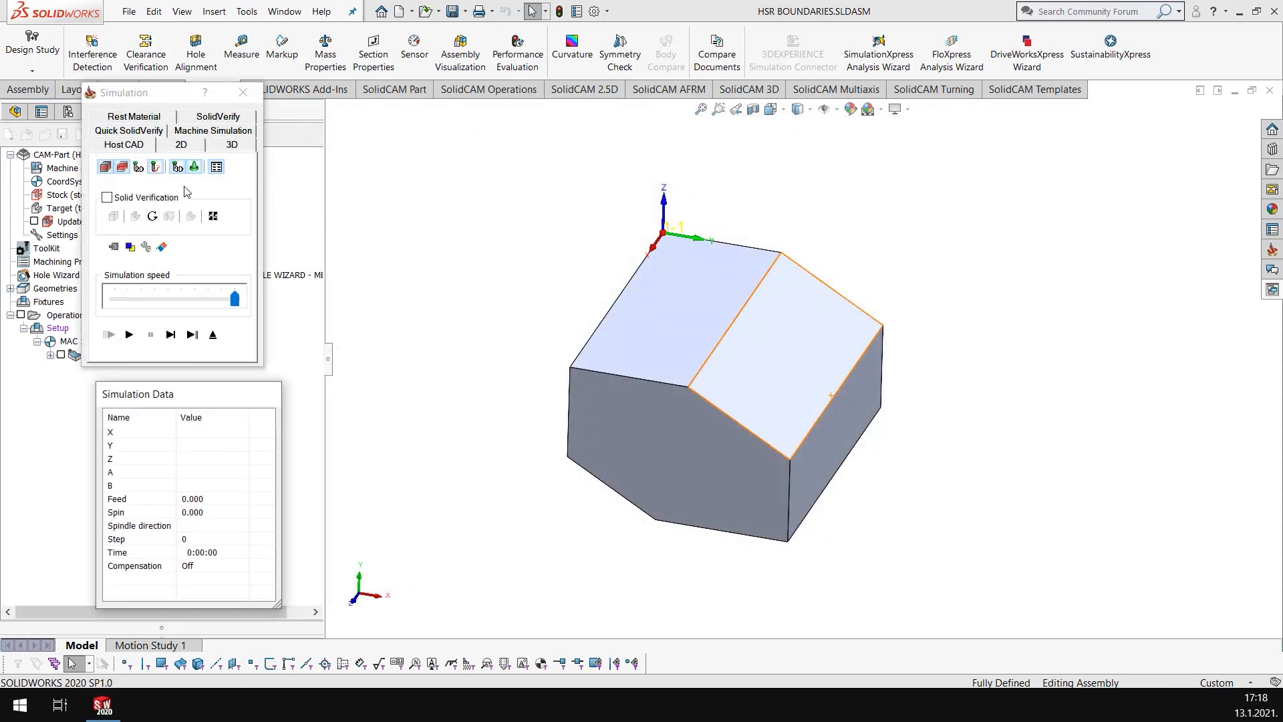
click(209, 119)
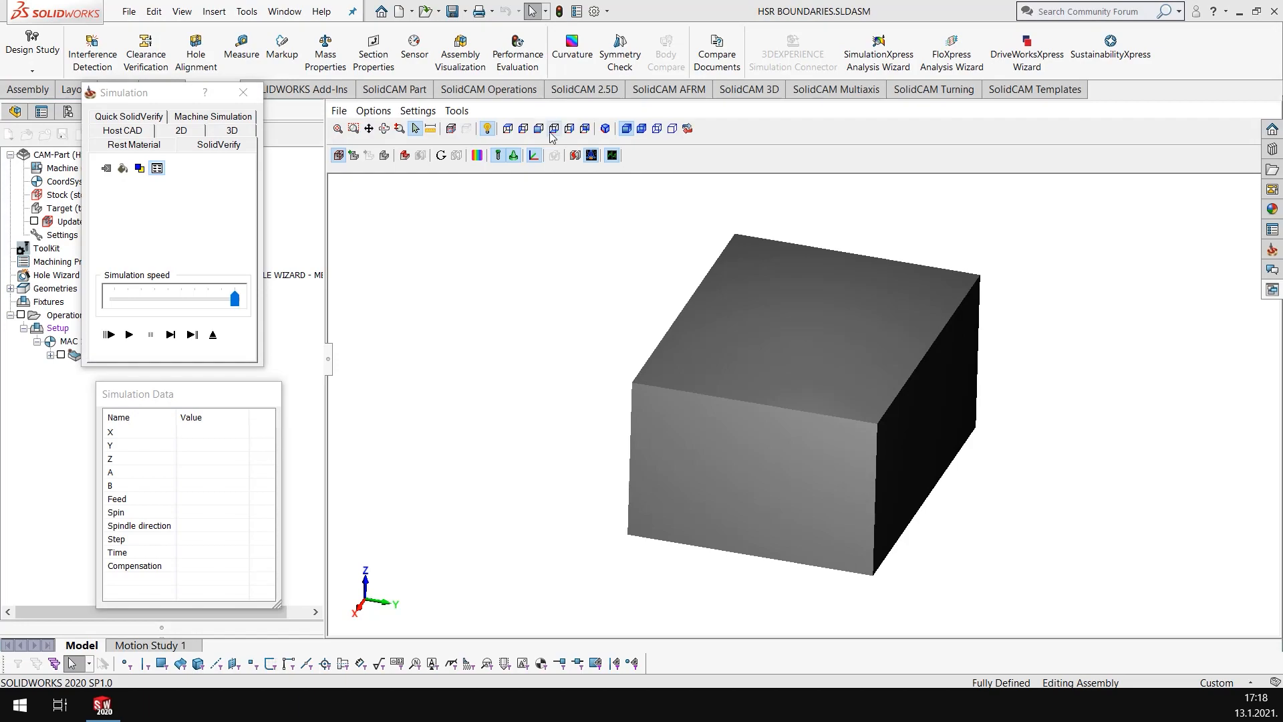
scroll(971, 367, up, 3)
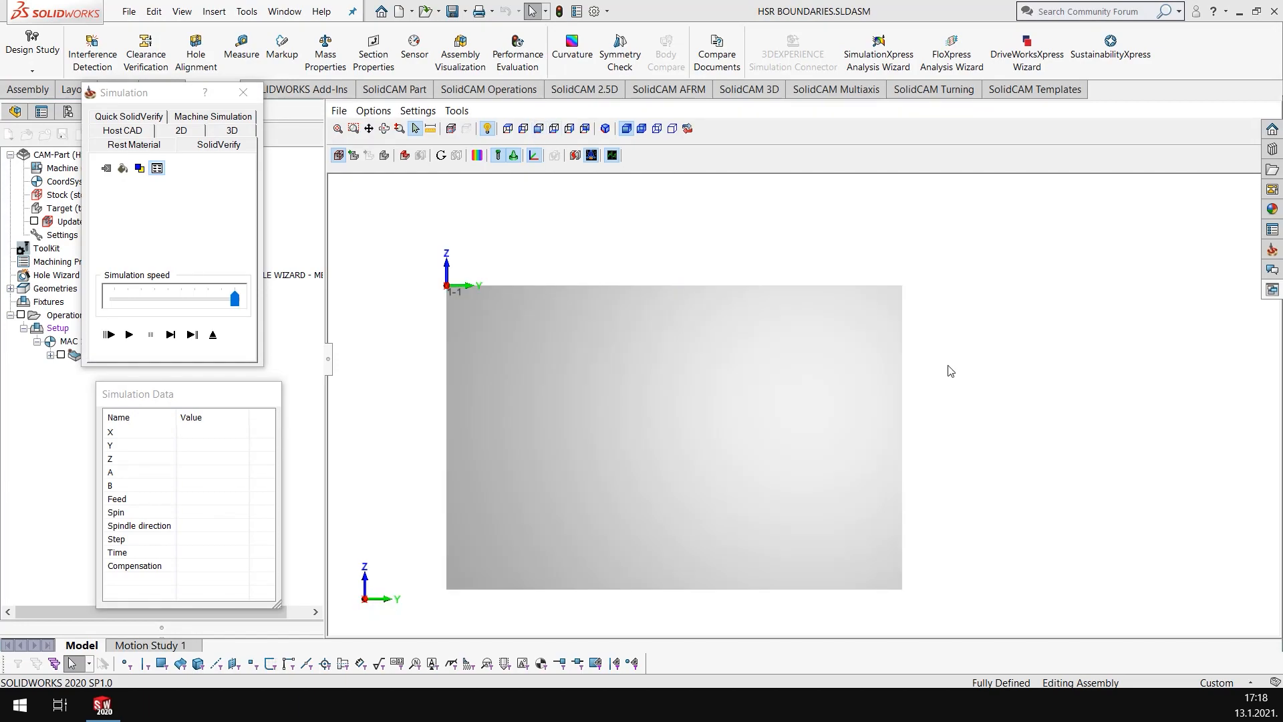
click(130, 334)
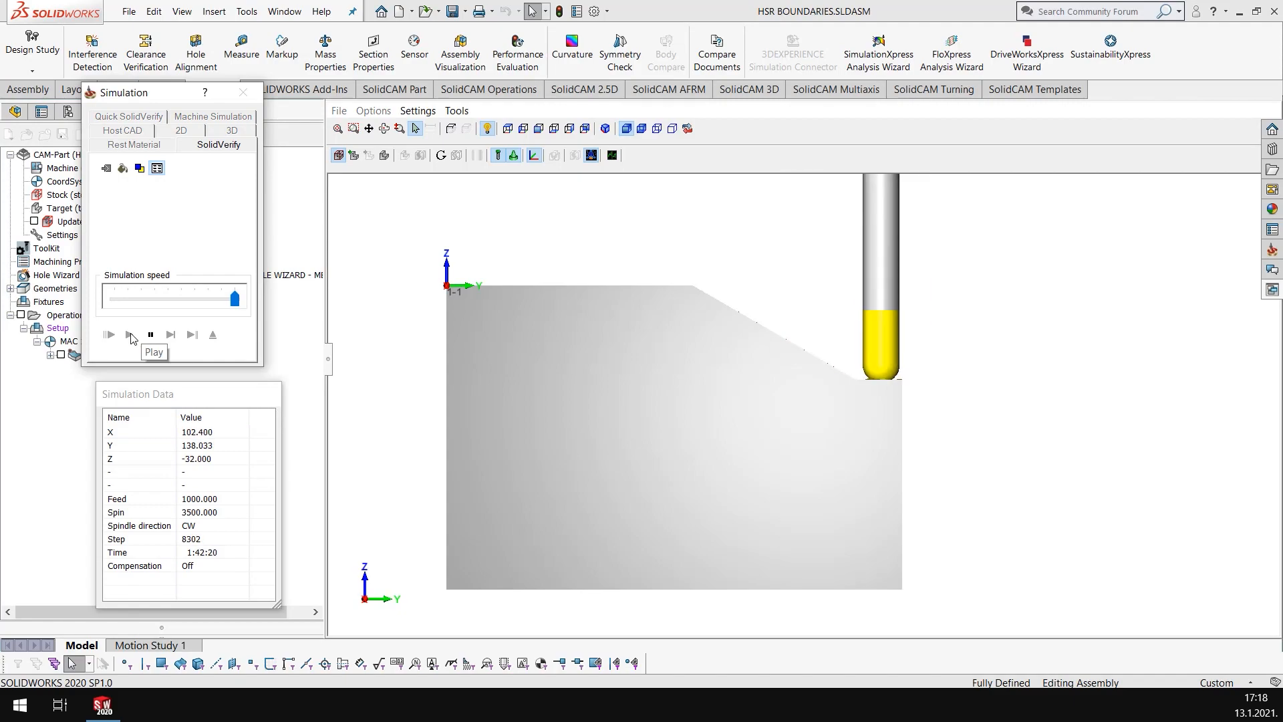
- Examine the machined slope and its lower edge on the simulated stock in side and 3D views, then exit the simulation
scroll(904, 416, up, 3)
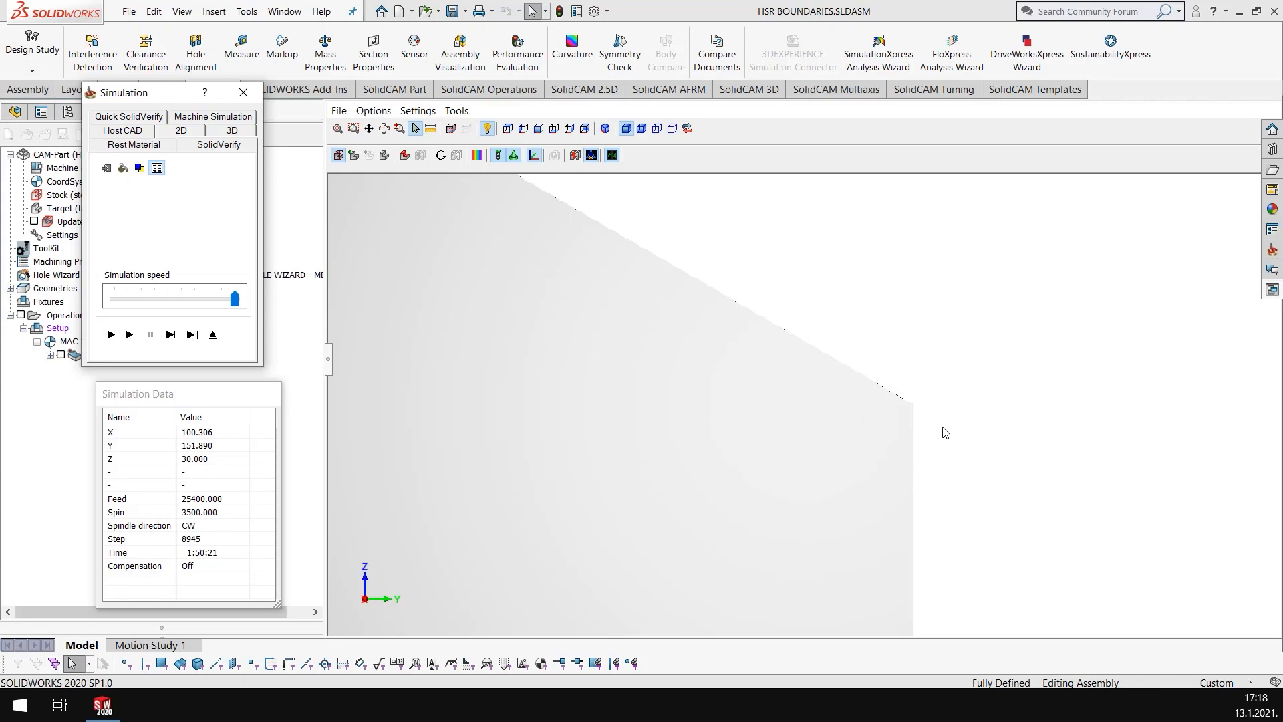
scroll(808, 364, down, 5)
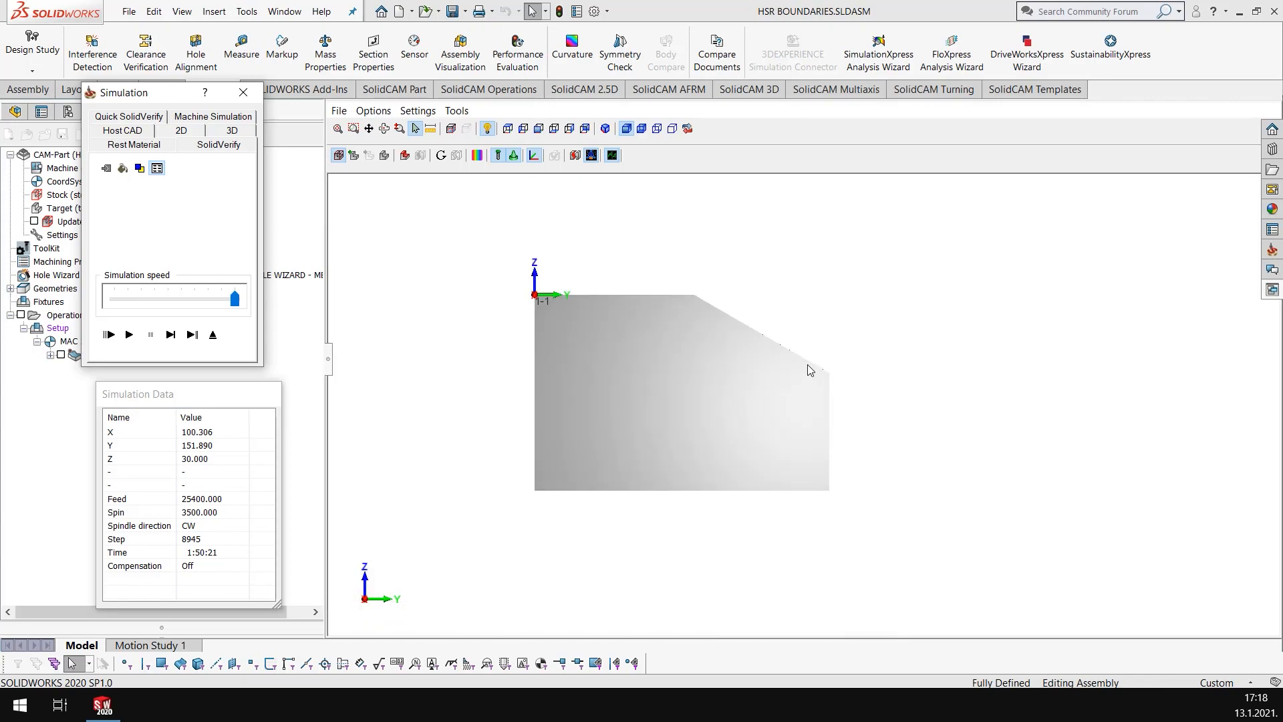
mouse_move(789, 369)
mouse_down()
mouse_move(779, 393)
mouse_move(791, 375)
mouse_up()
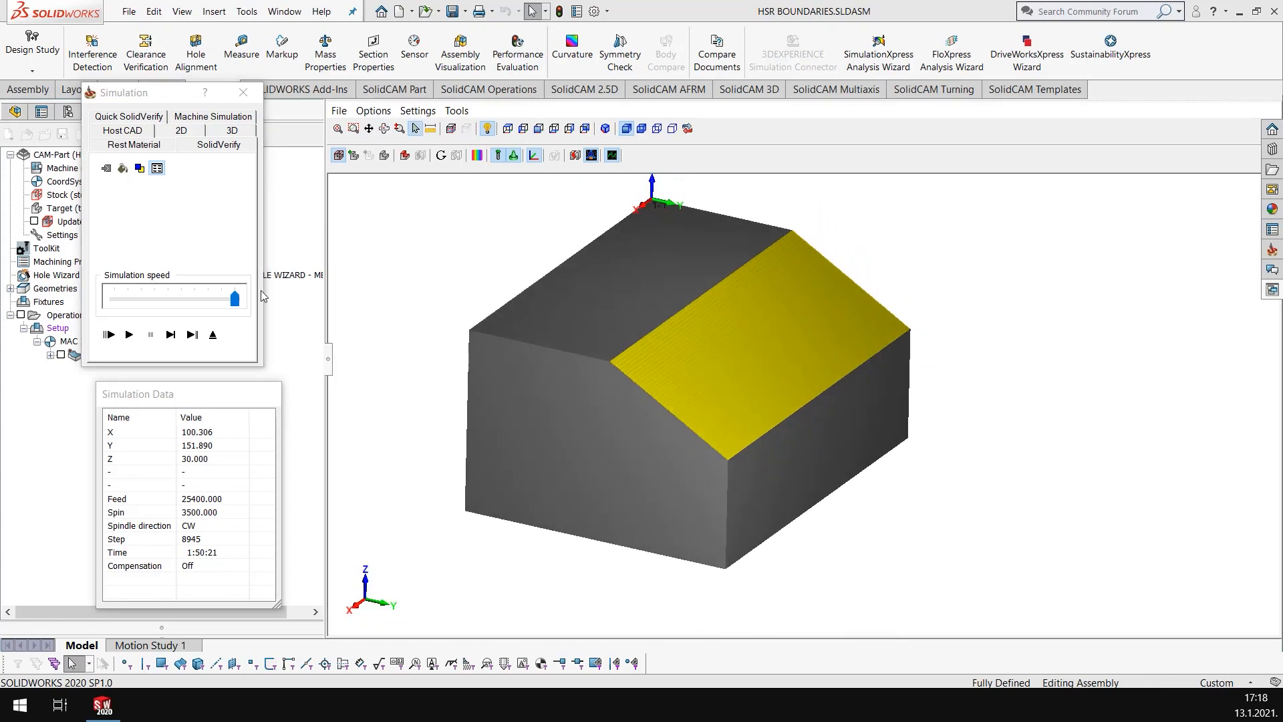
click(213, 334)
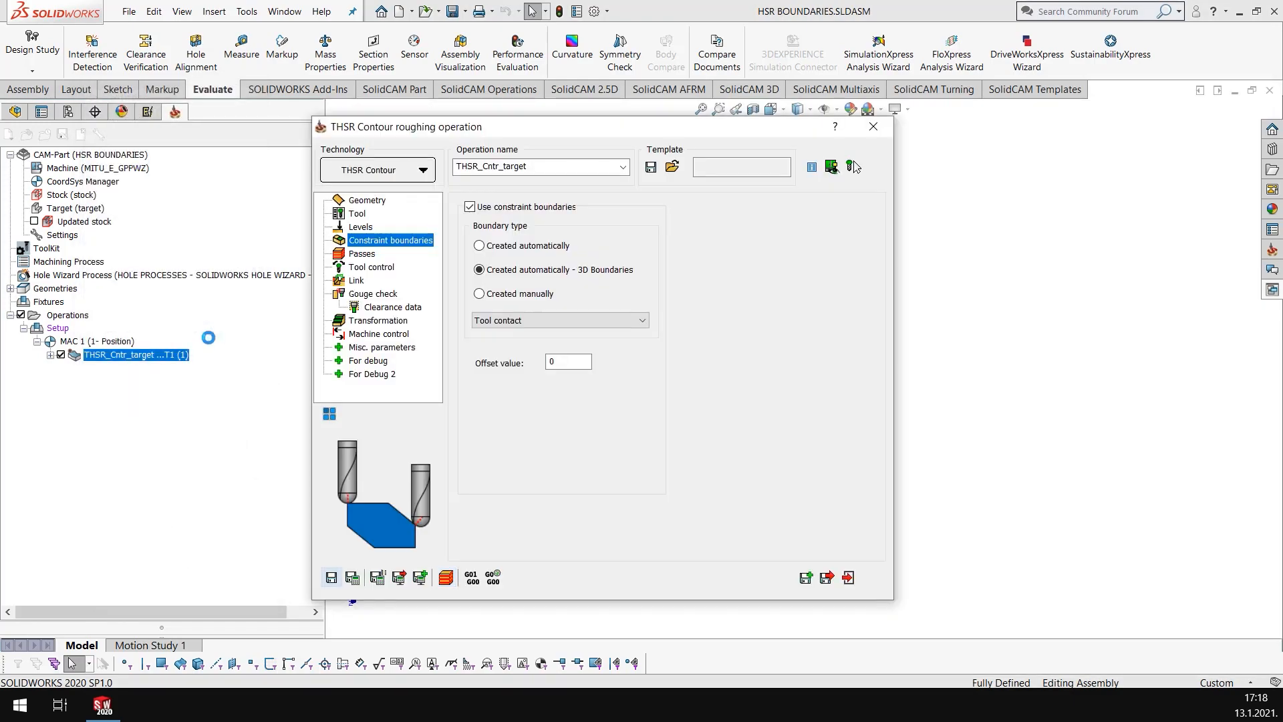
- Change the operation's automatic 3D constraint boundary to Part end height, then save and calculate it
click(528, 320)
click(510, 344)
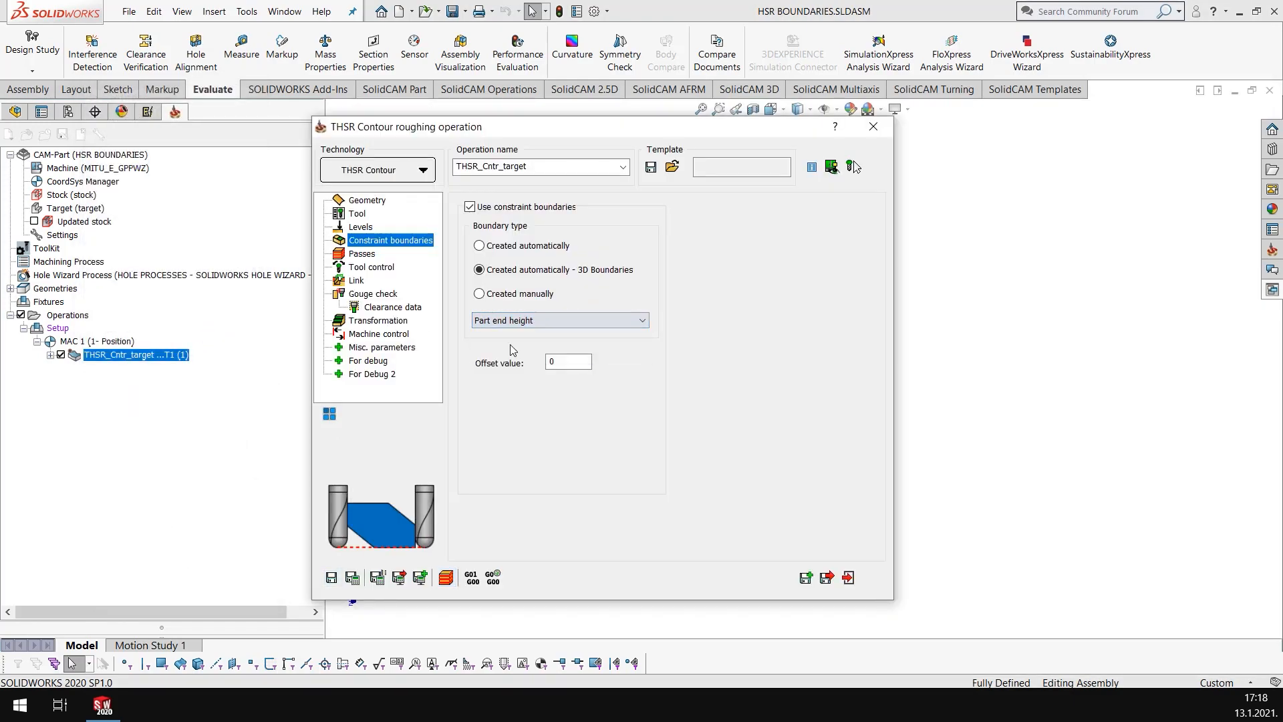
drag(605, 129, 308, 121)
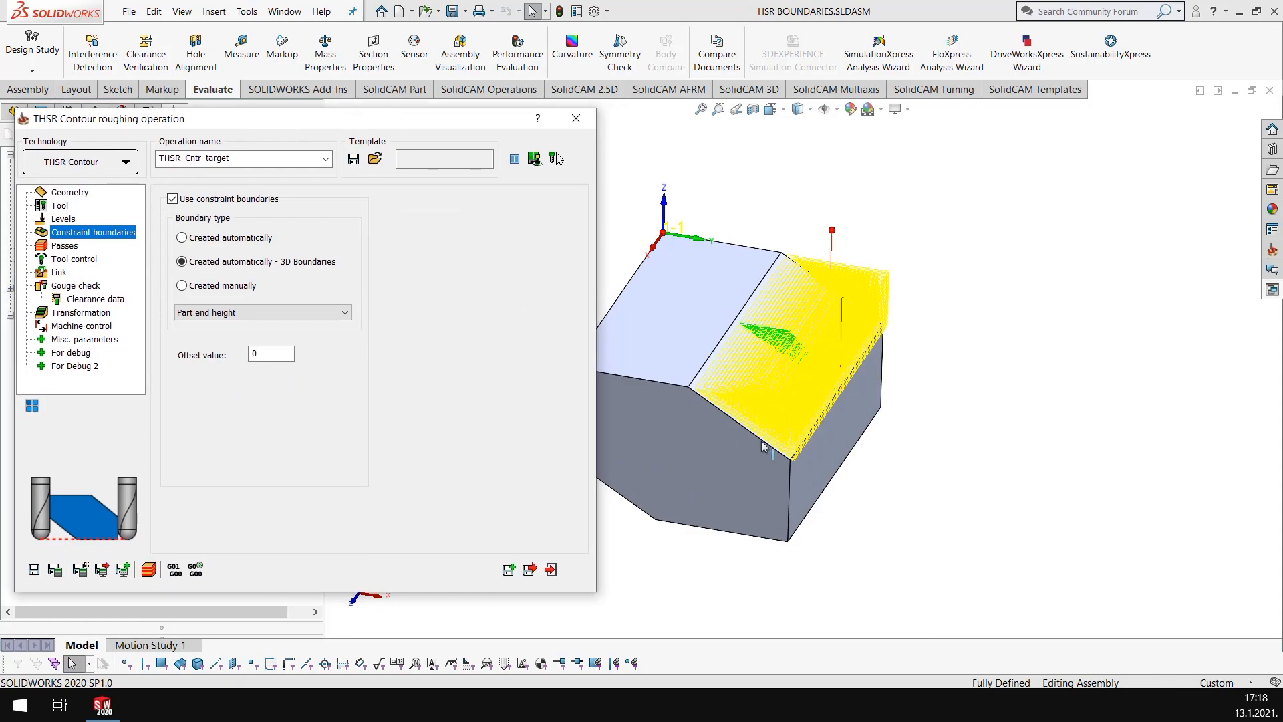
middle_drag(700, 410, 709, 400)
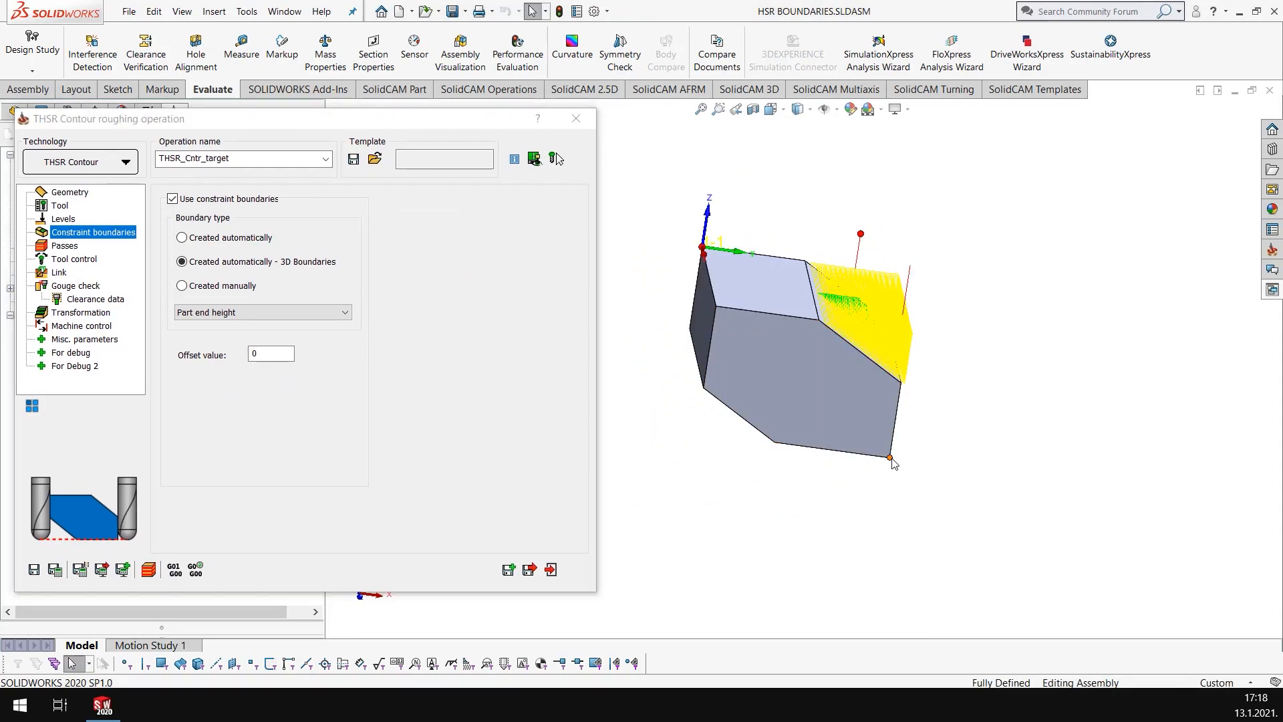
click(342, 121)
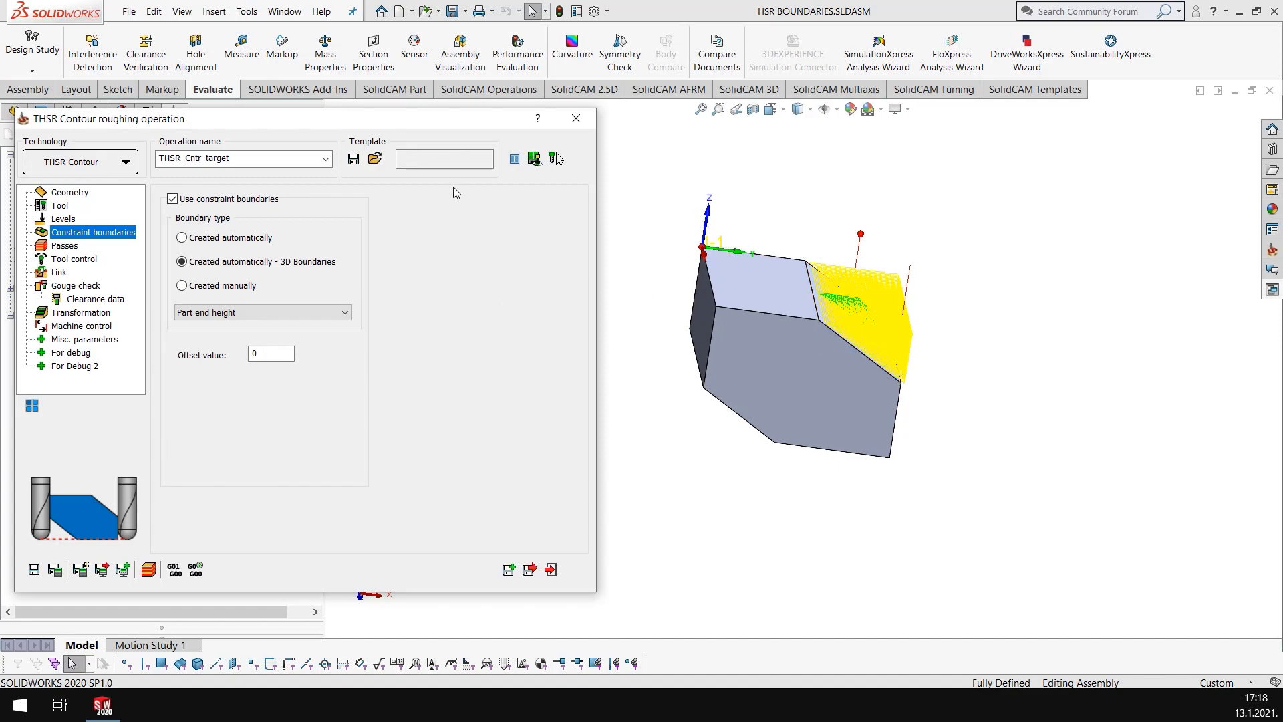
drag(409, 130, 447, 125)
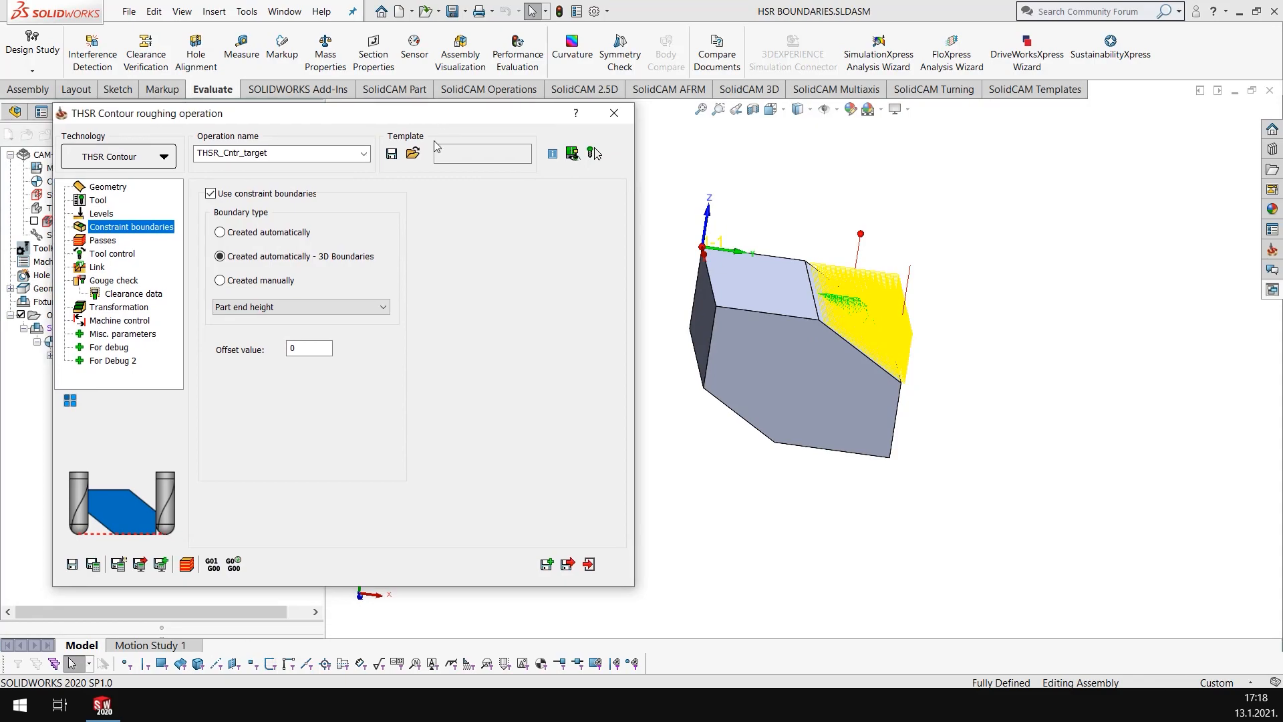
click(94, 566)
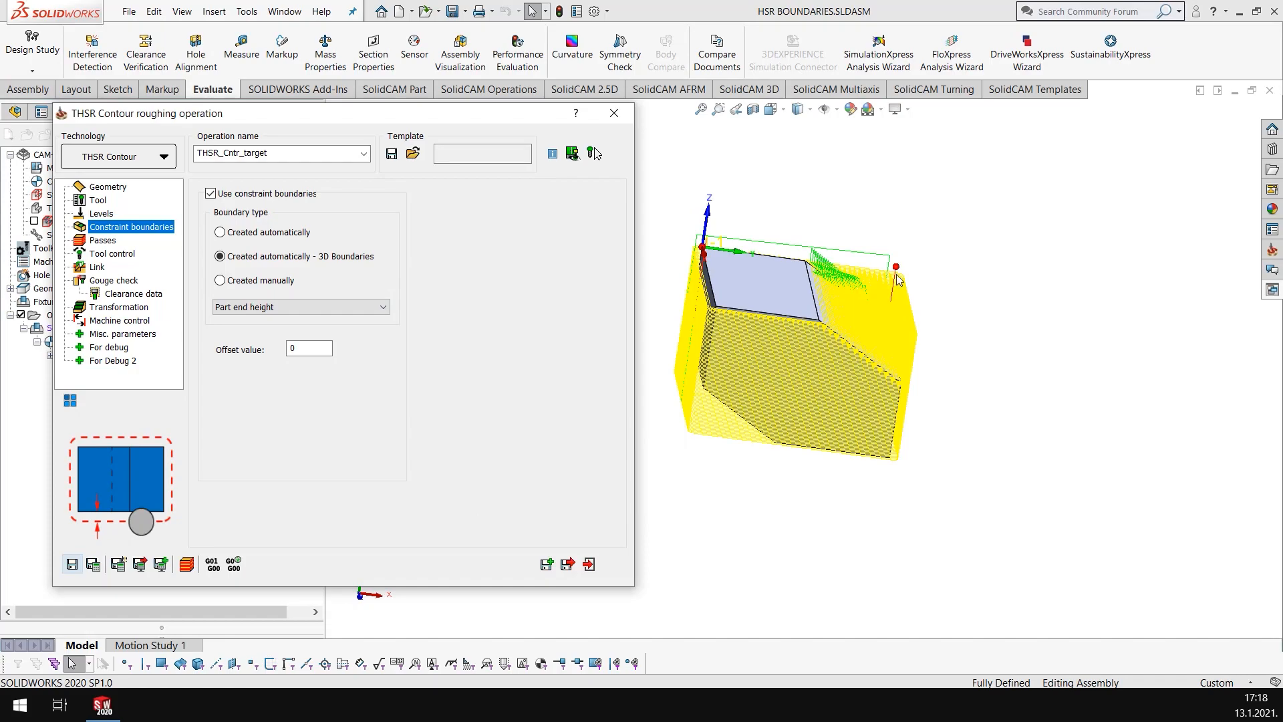
- Inspect the Part end height toolpath around the part's sides and slope, closing the operation dialog
middle_drag(875, 289, 822, 314)
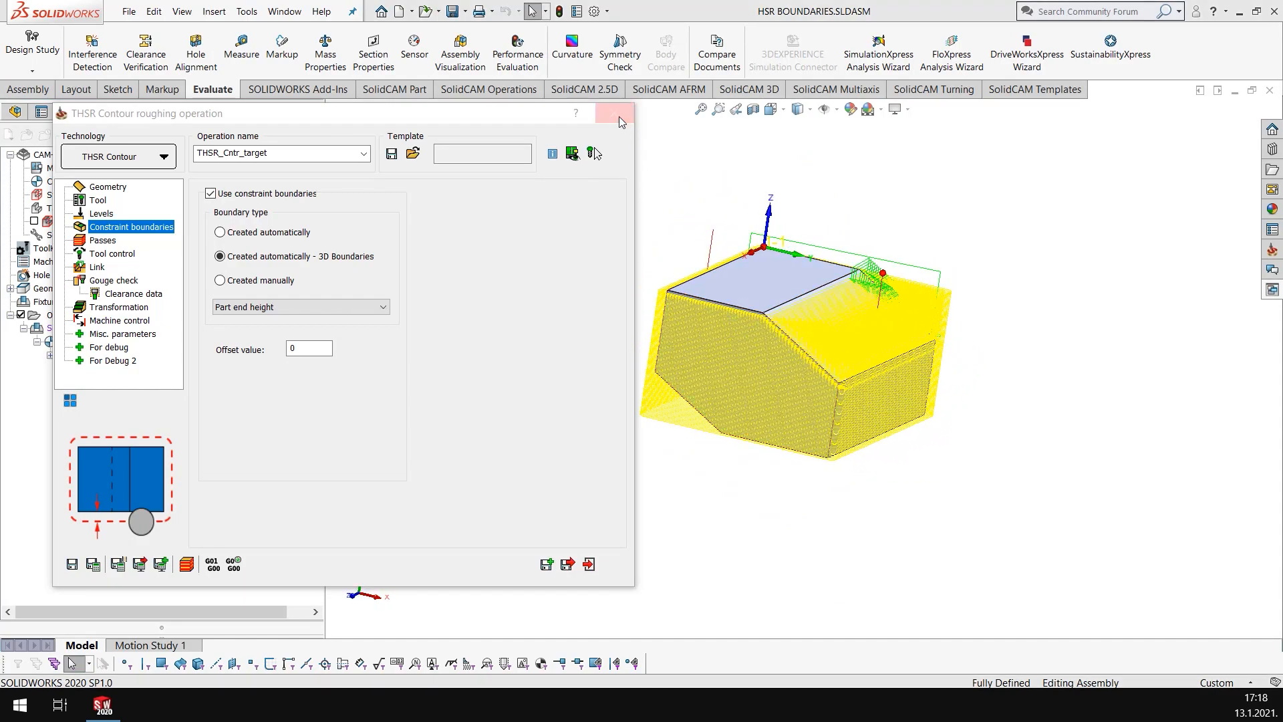
key(Escape)
scroll(862, 328, down, 1)
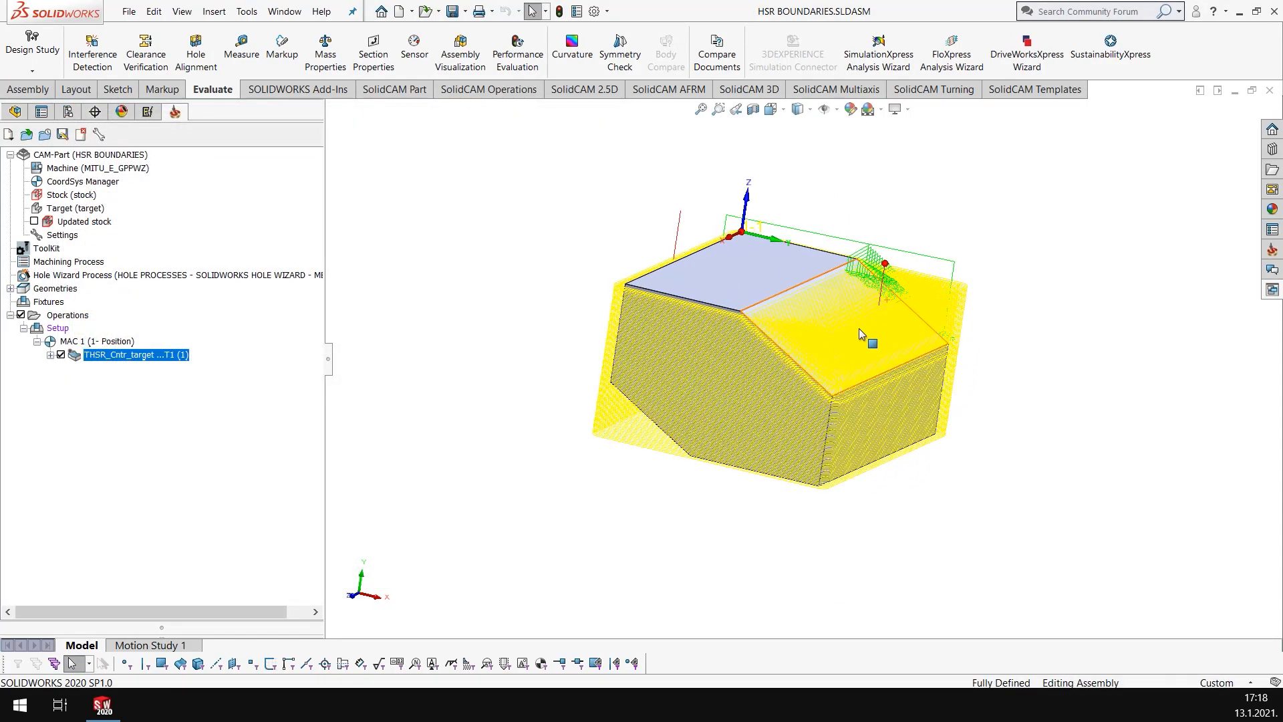
middle_drag(838, 308, 822, 327)
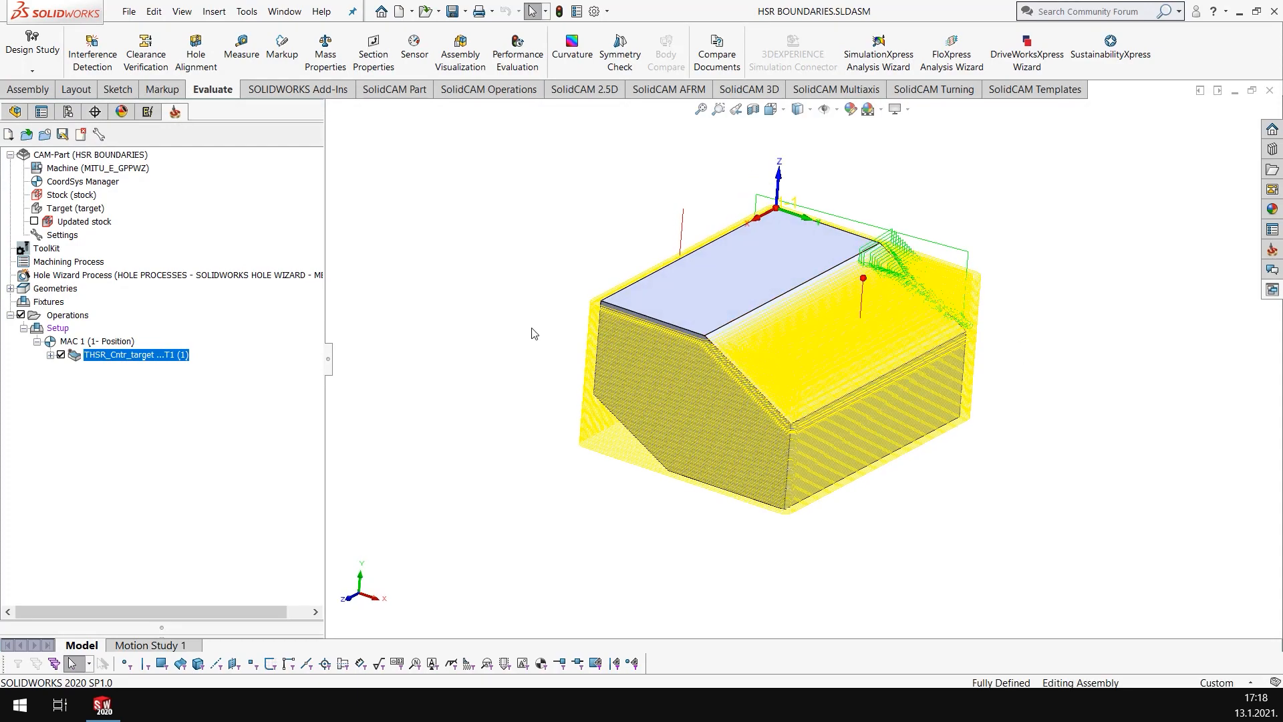